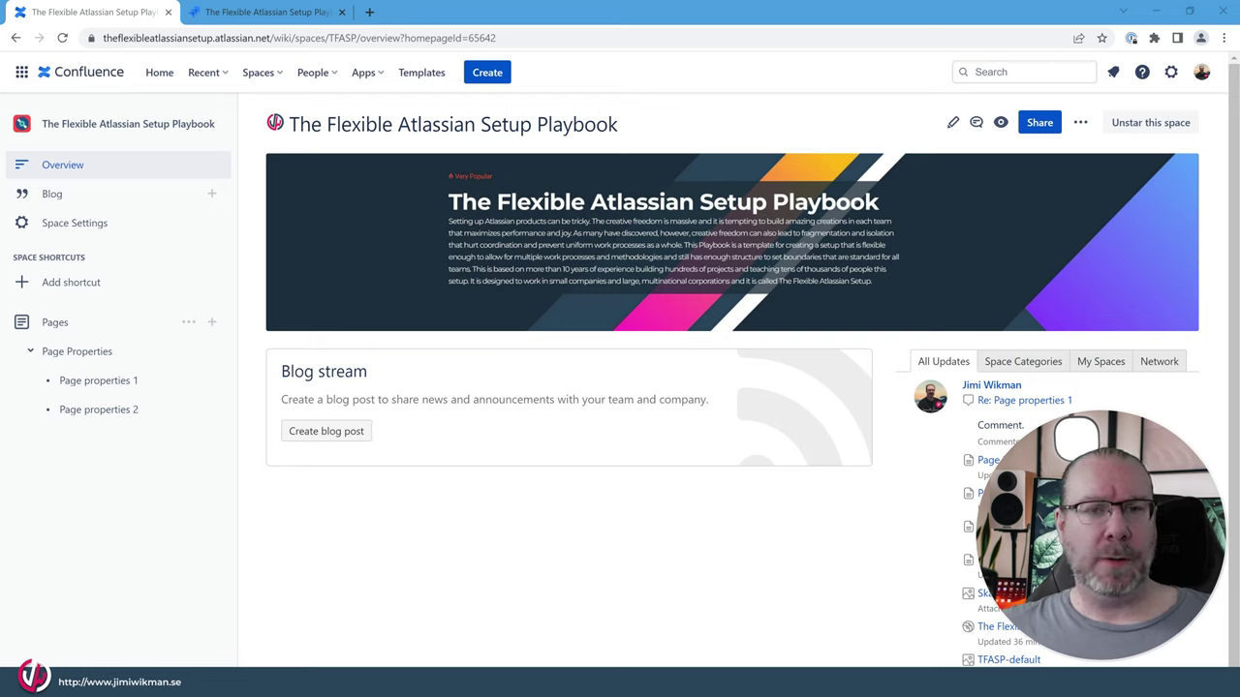
Create a new page in the space titled 'Search Page'
{"action": "left_click", "coordinate": [212, 323]}
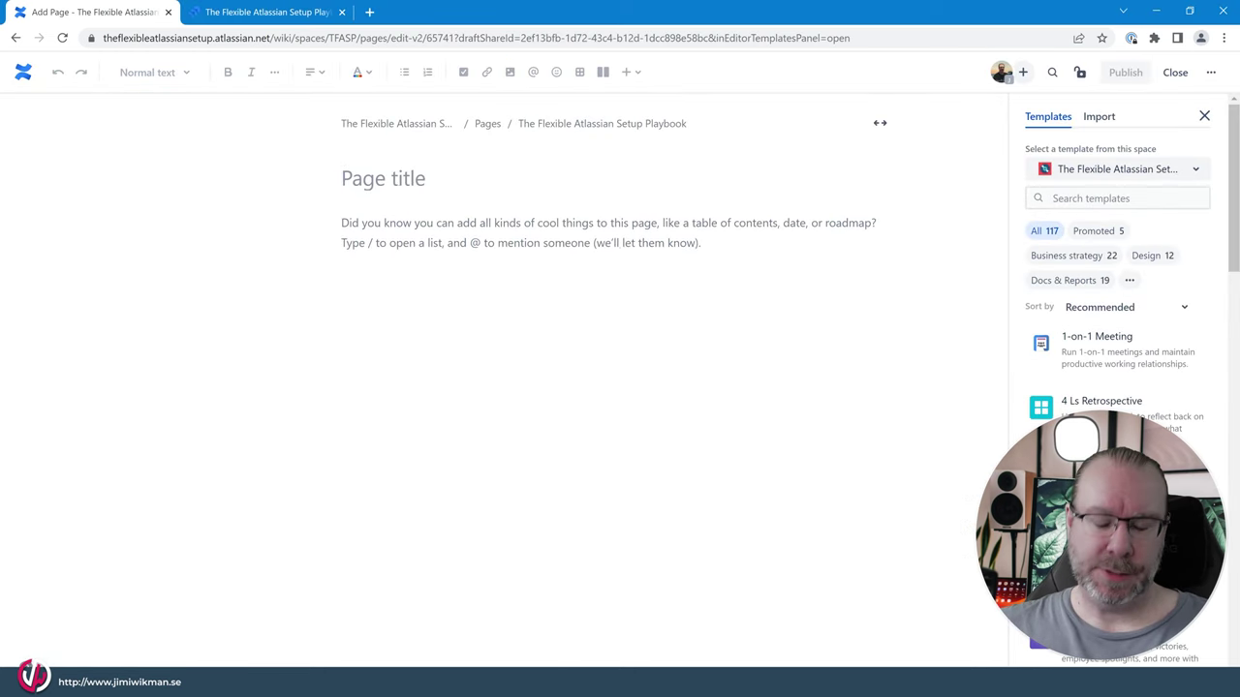
{"action": "type", "text": "DS"}
{"action": "key", "text": "BackSpace"}
{"action": "key", "text": "BackSpace"}
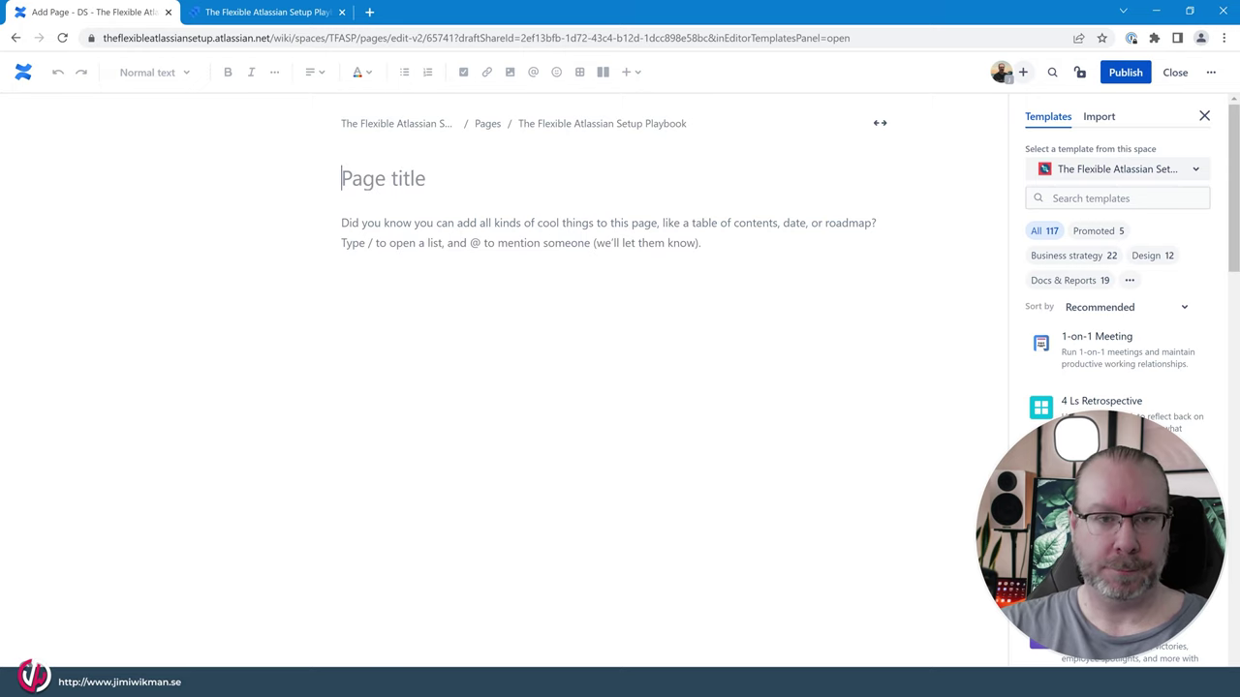
{"action": "type", "text": "Search Pa"}
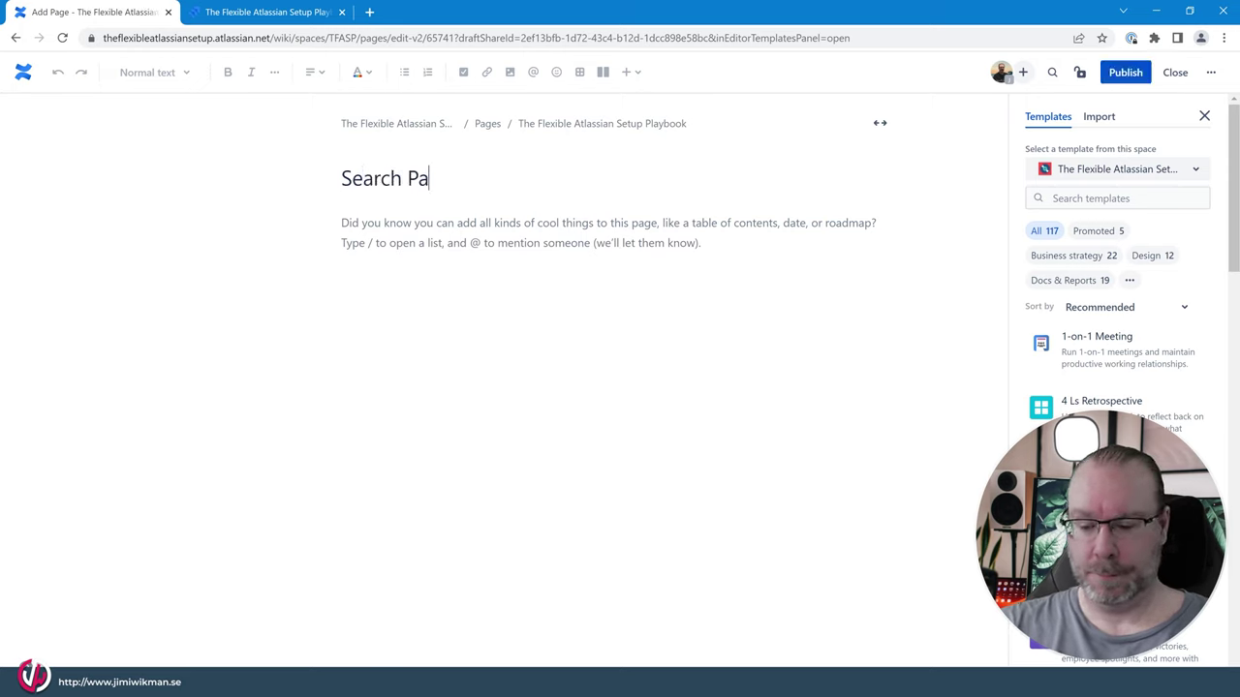
{"action": "type", "text": "ge"}
{"action": "key", "text": "Return"}
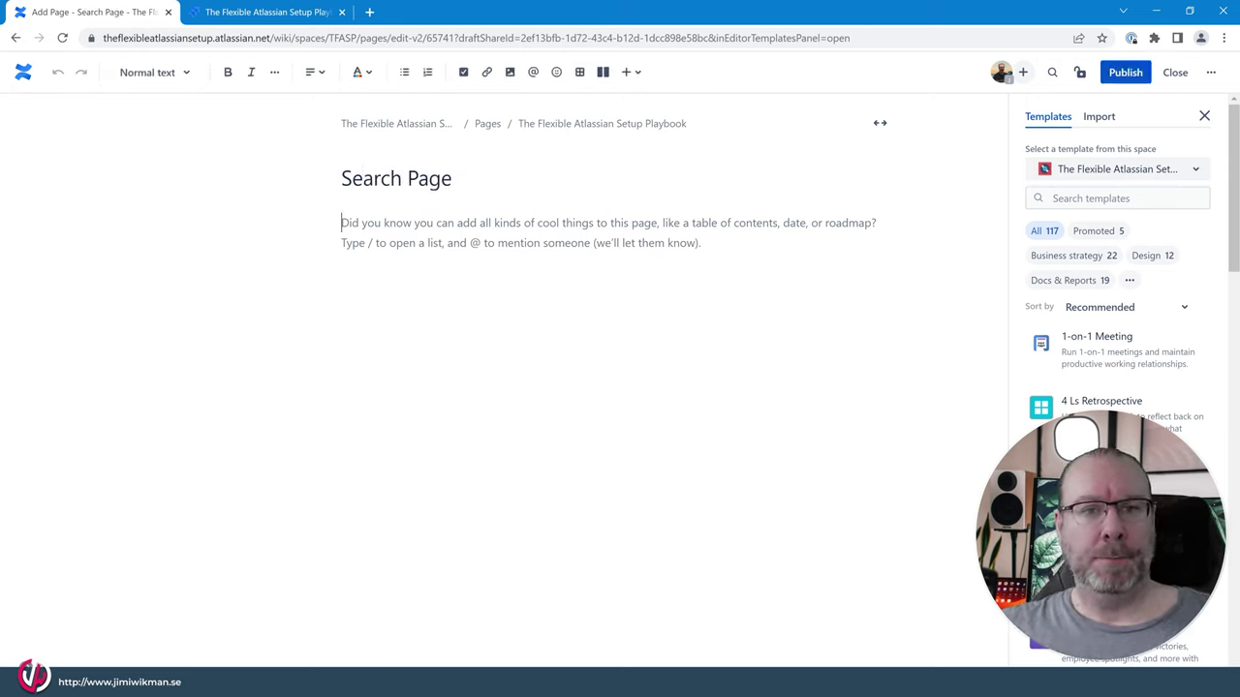
Toggle the editor width and enter /searc in the body to list search macros
{"action": "left_click", "coordinate": [880, 124]}
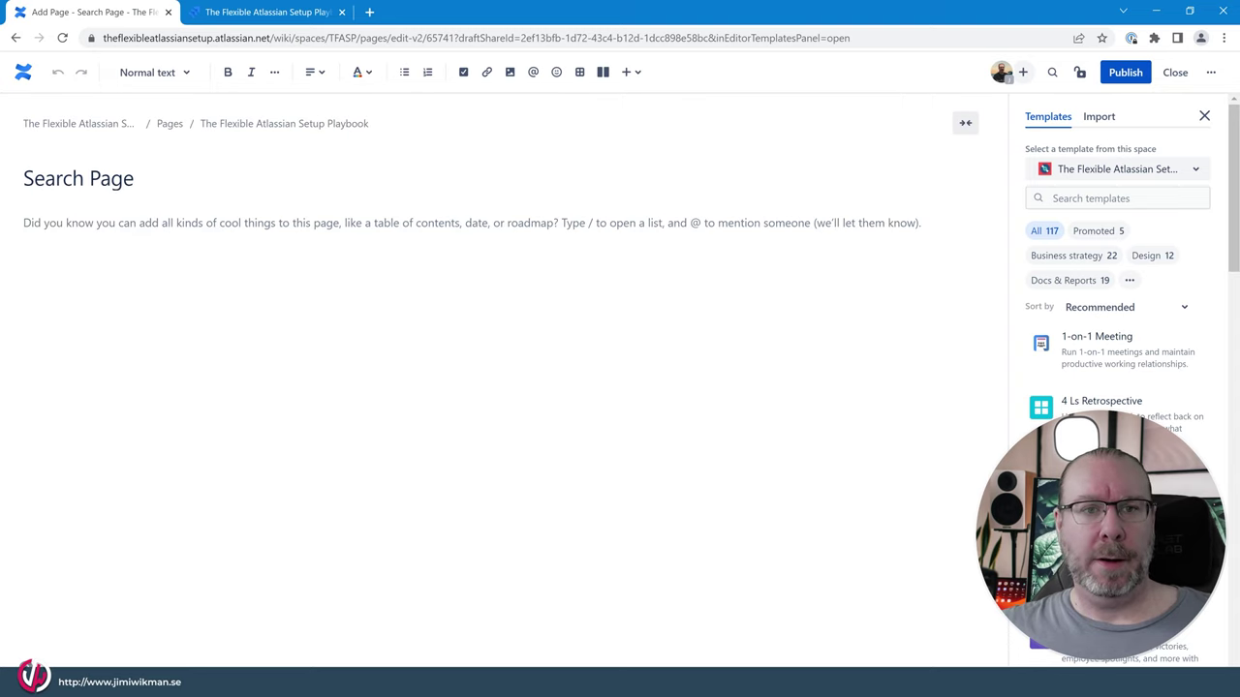
{"action": "left_click", "coordinate": [964, 123]}
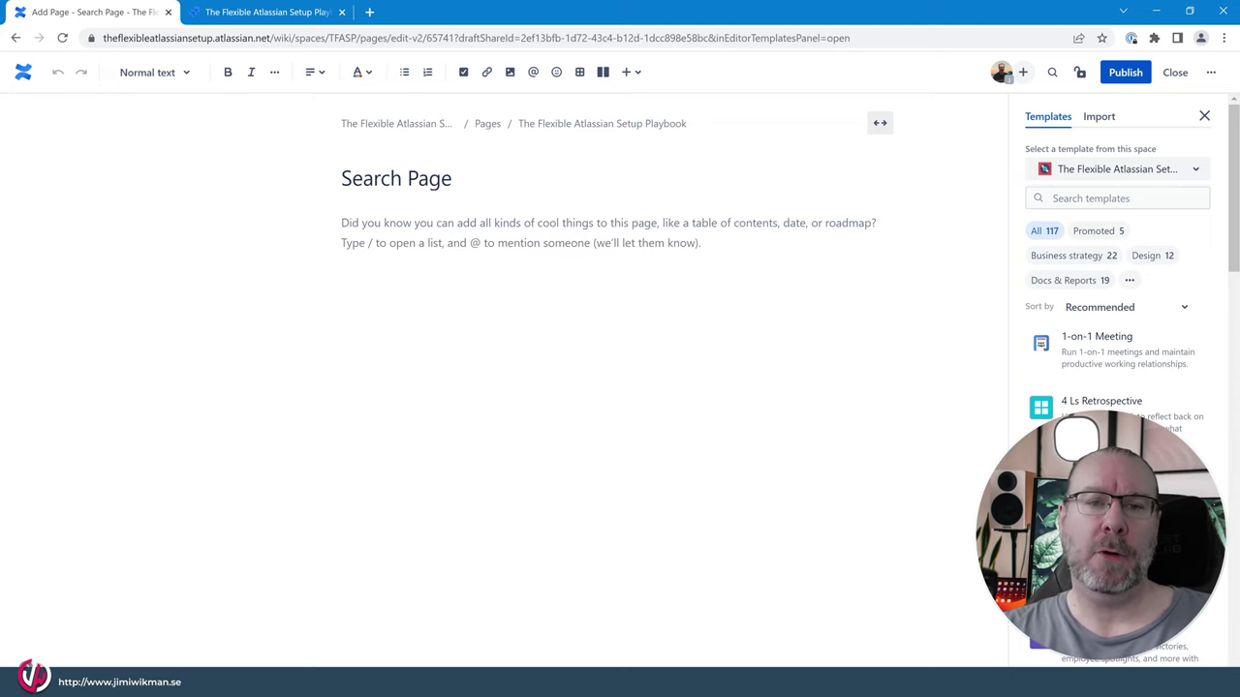
{"action": "type", "text": "/s"}
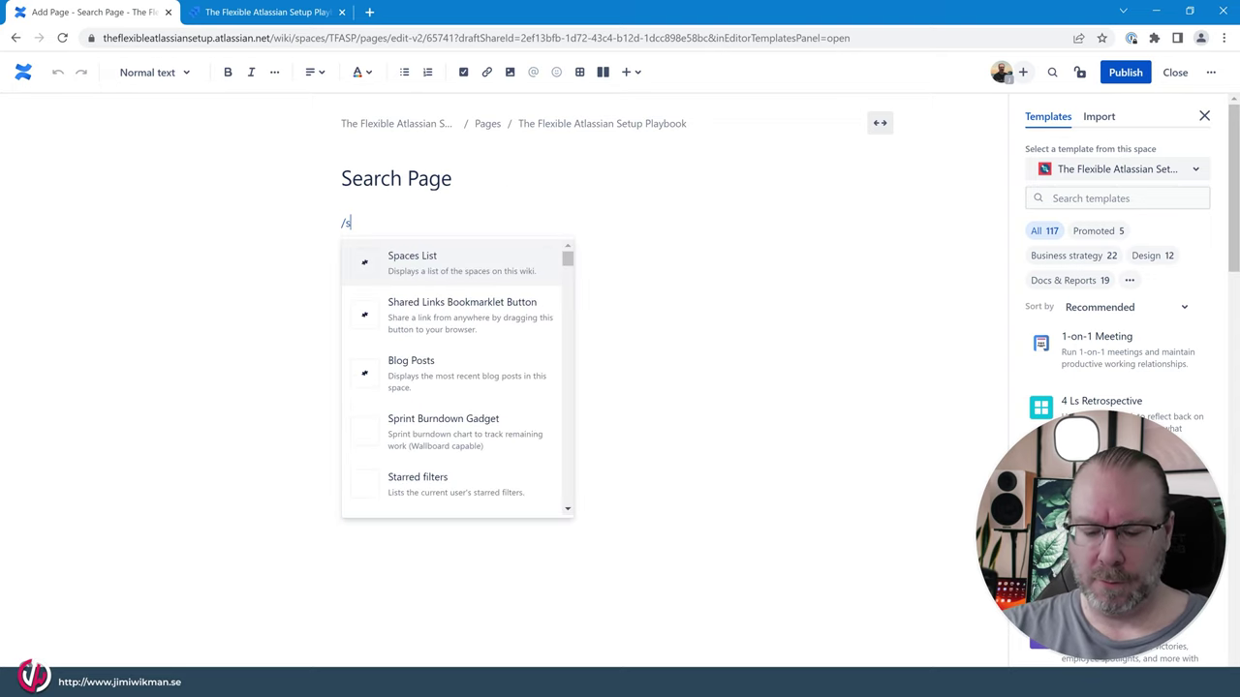
{"action": "type", "text": "earc"}
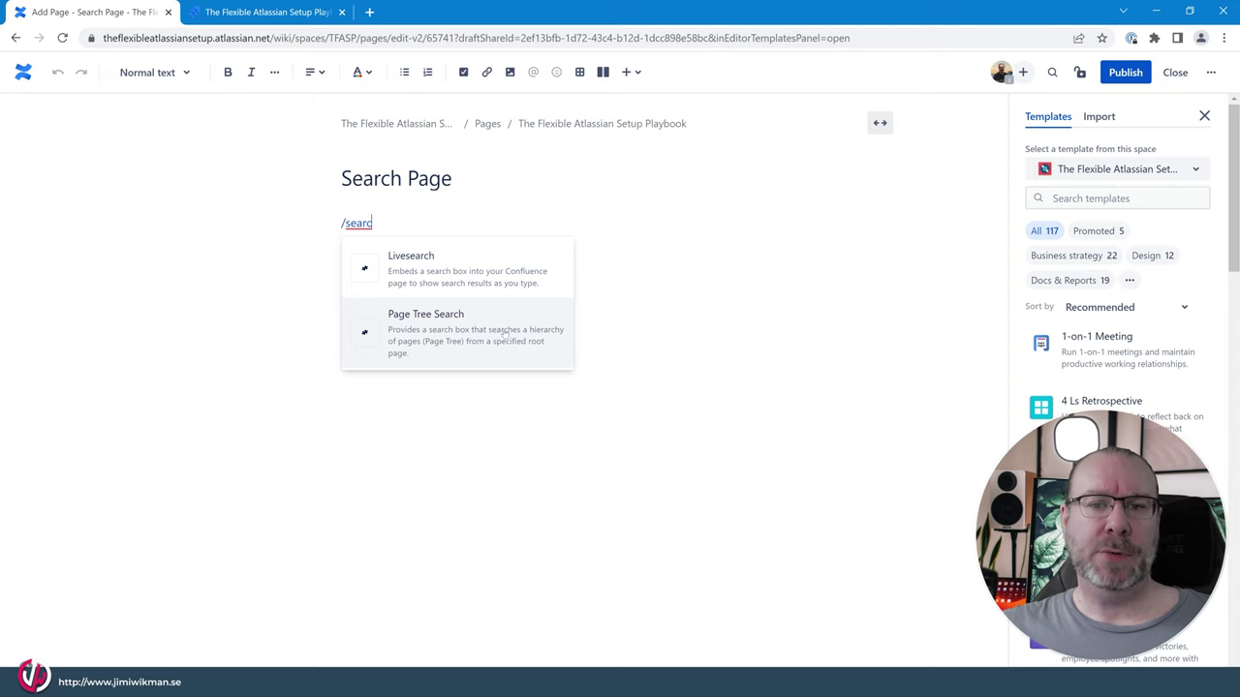
Insert a Page Tree Search macro with Name of Root Page left empty, then select it
{"action": "left_click", "coordinate": [510, 336]}
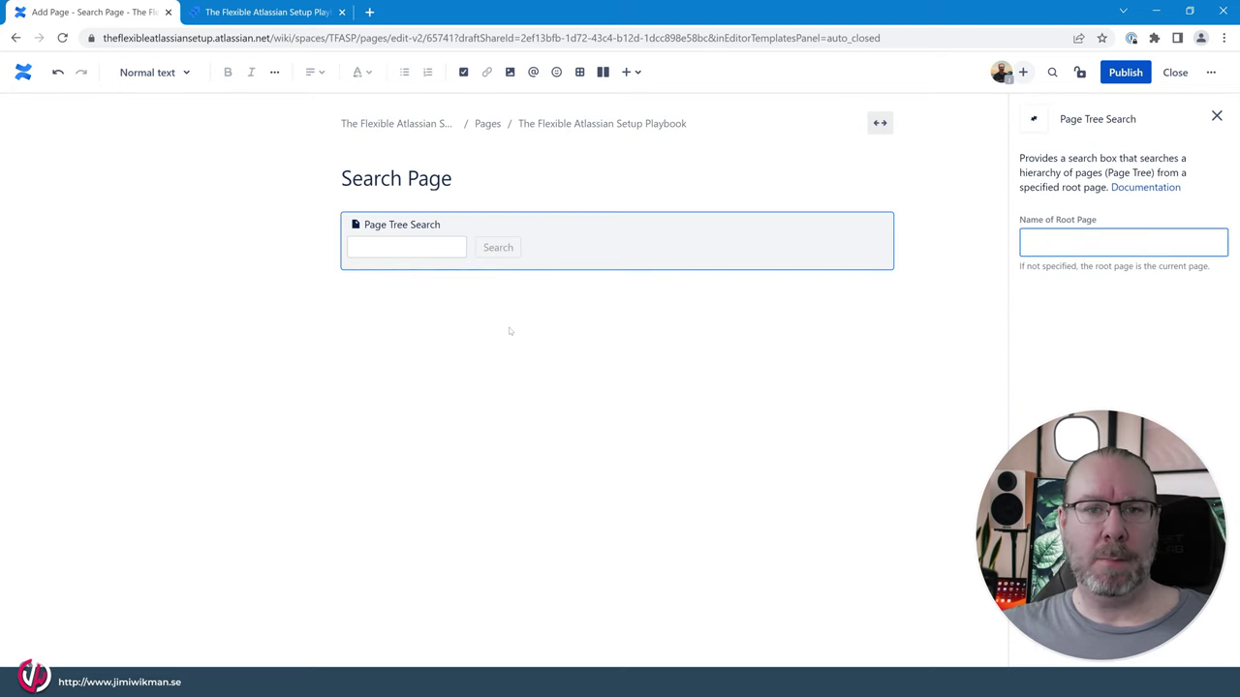
{"action": "left_click", "coordinate": [649, 363]}
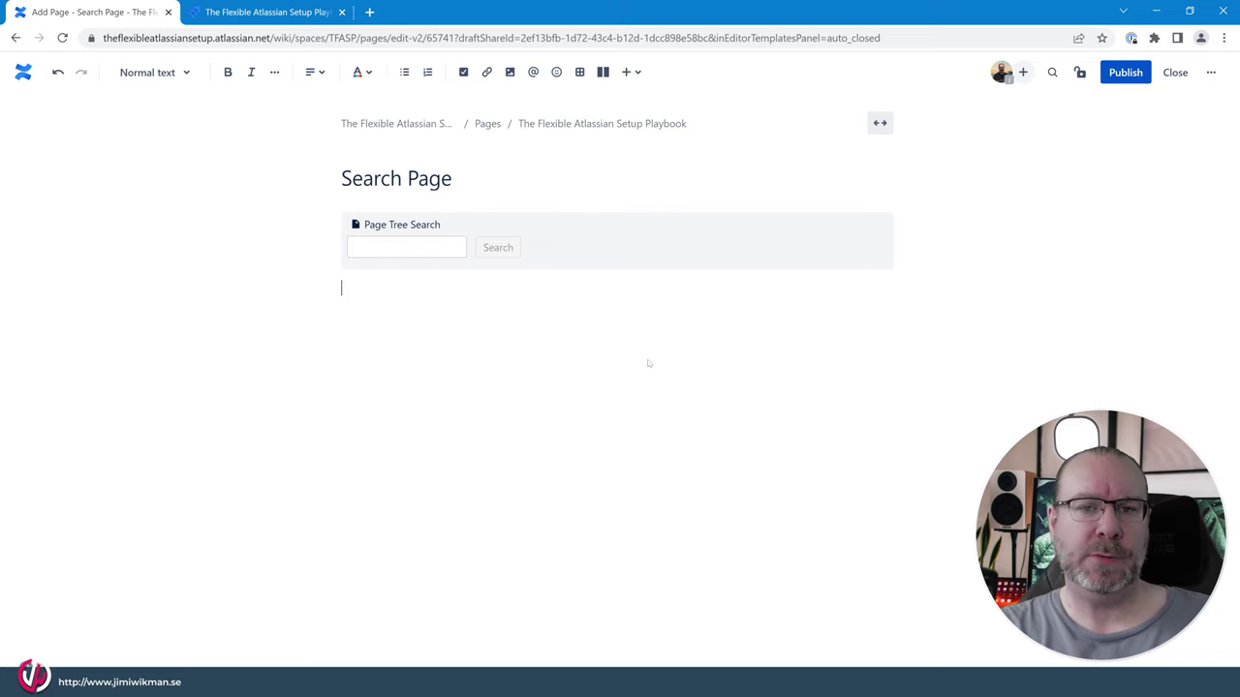
{"action": "left_click", "coordinate": [562, 226]}
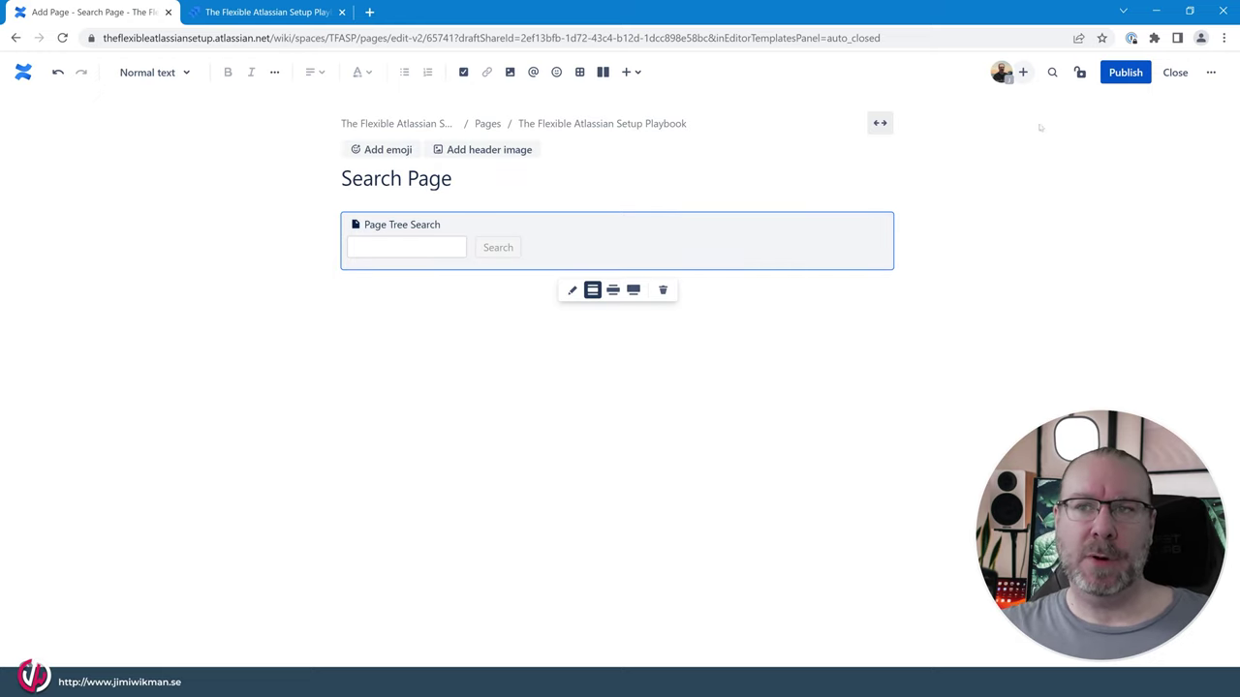
Publish Search Page, drag it above Page Properties, and start a child page under Page properties 2
{"action": "left_click", "coordinate": [1119, 74]}
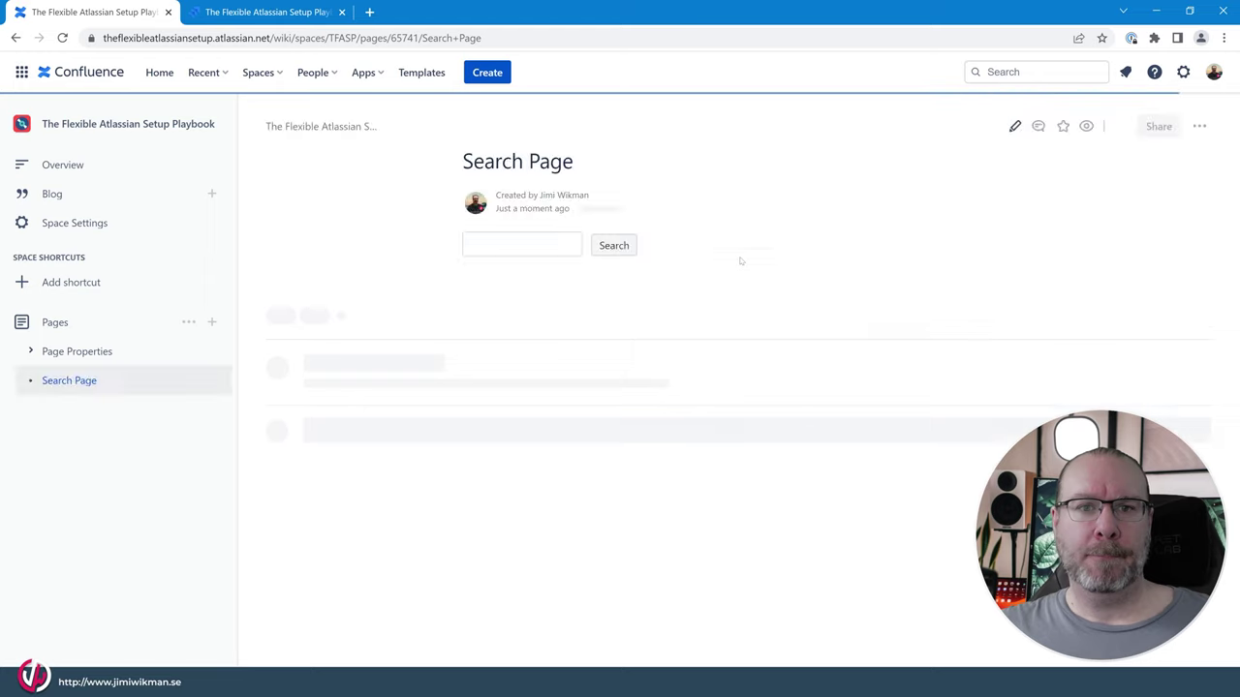
{"action": "left_click_drag", "start_coordinate": [69, 379], "coordinate": [61, 350]}
{"action": "mouse_move", "coordinate": [64, 384]}
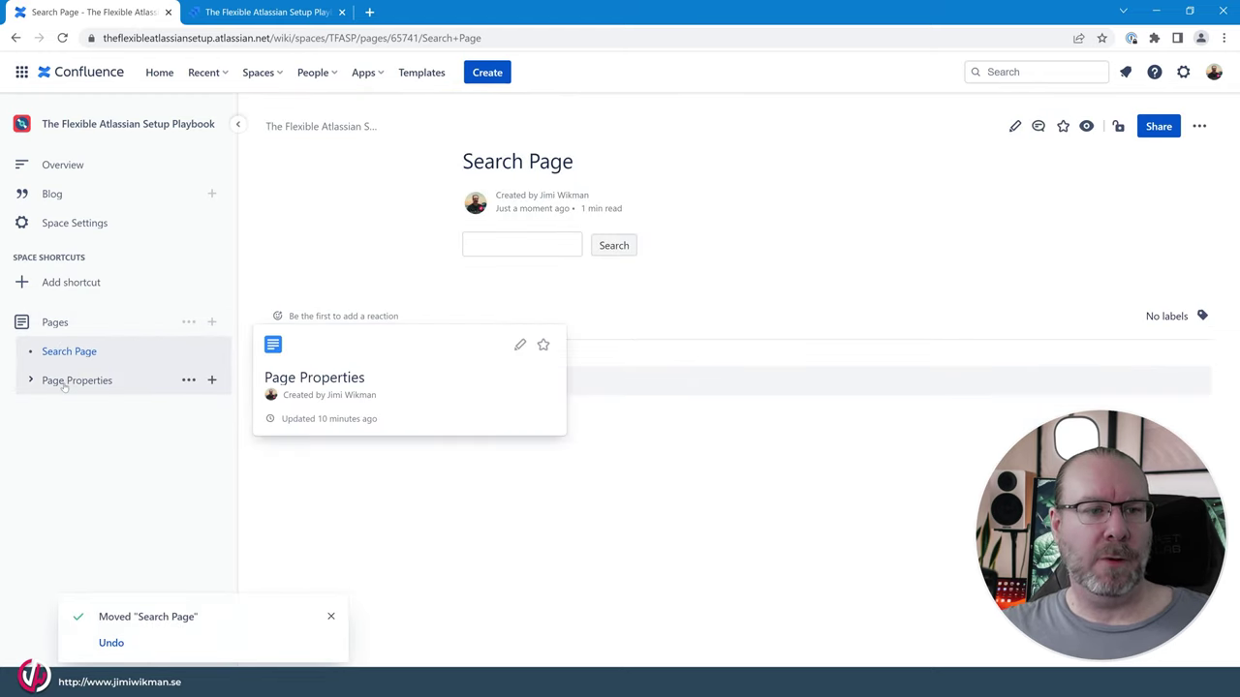
{"action": "left_click", "coordinate": [30, 381]}
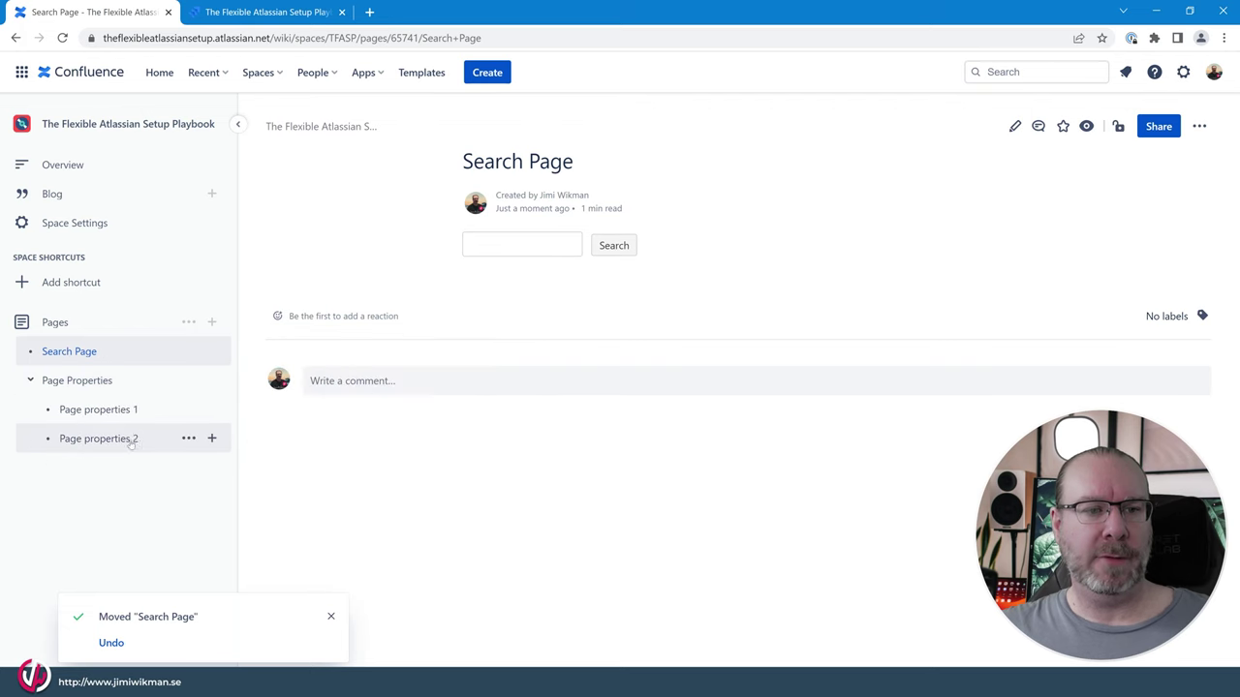
{"action": "mouse_move", "coordinate": [132, 438]}
{"action": "left_click", "coordinate": [212, 439]}
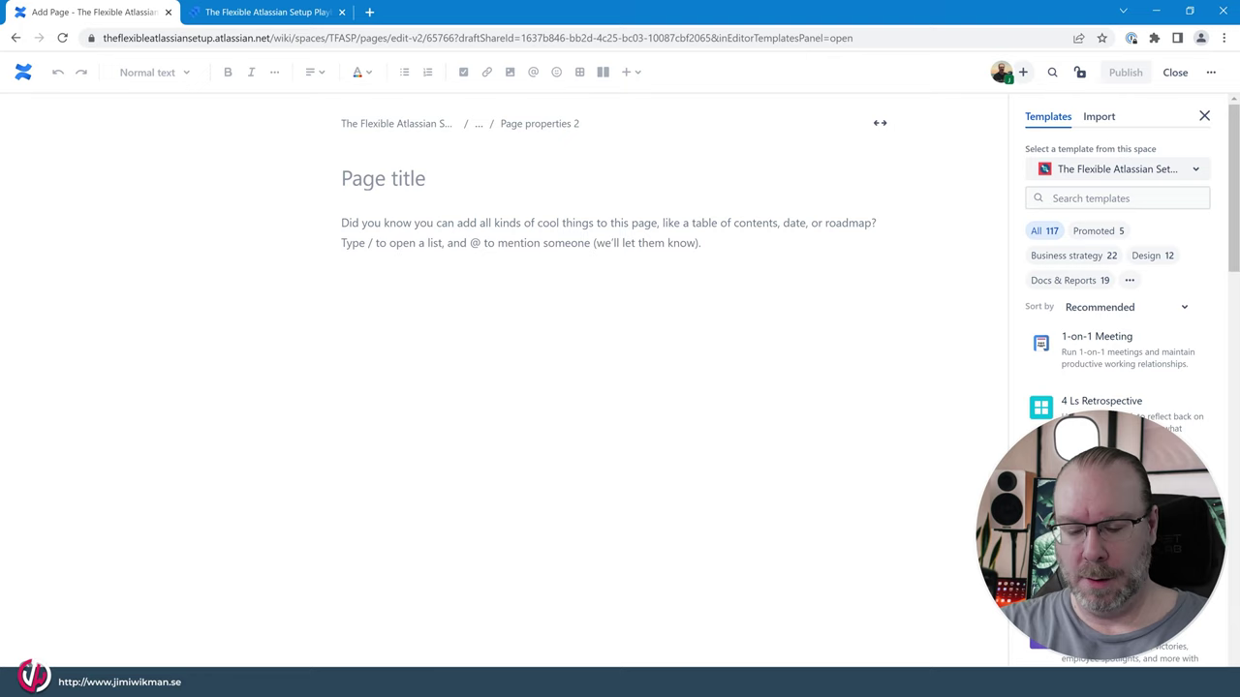
Publish the child page 'Subpage', then collapse Page properties 2 and Page Properties in the tree
{"action": "type", "text": "Subpage"}
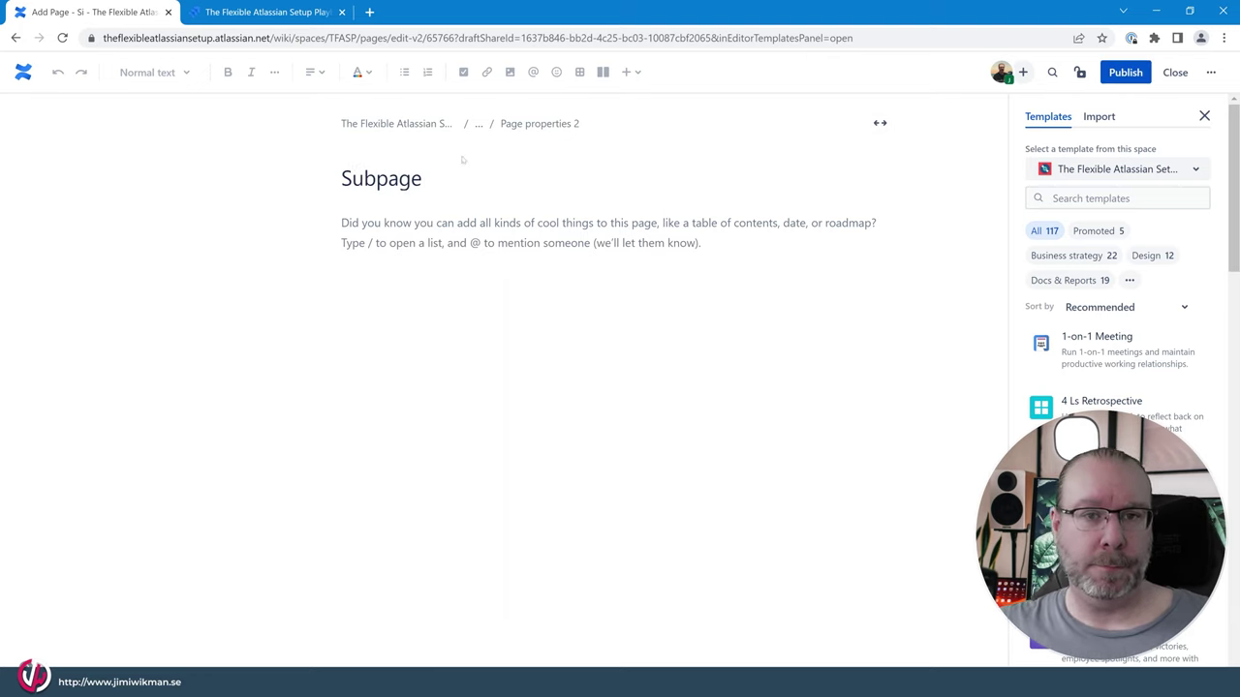
{"action": "key", "text": "ctrl+s"}
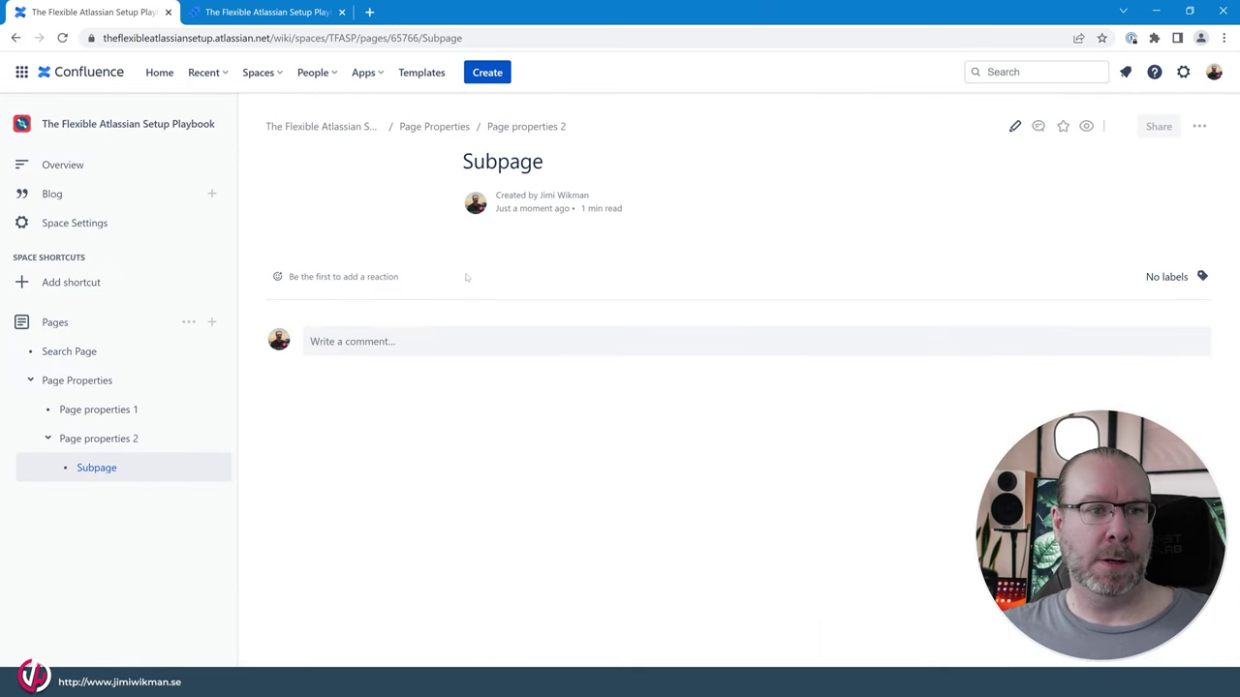
{"action": "mouse_move", "coordinate": [77, 391]}
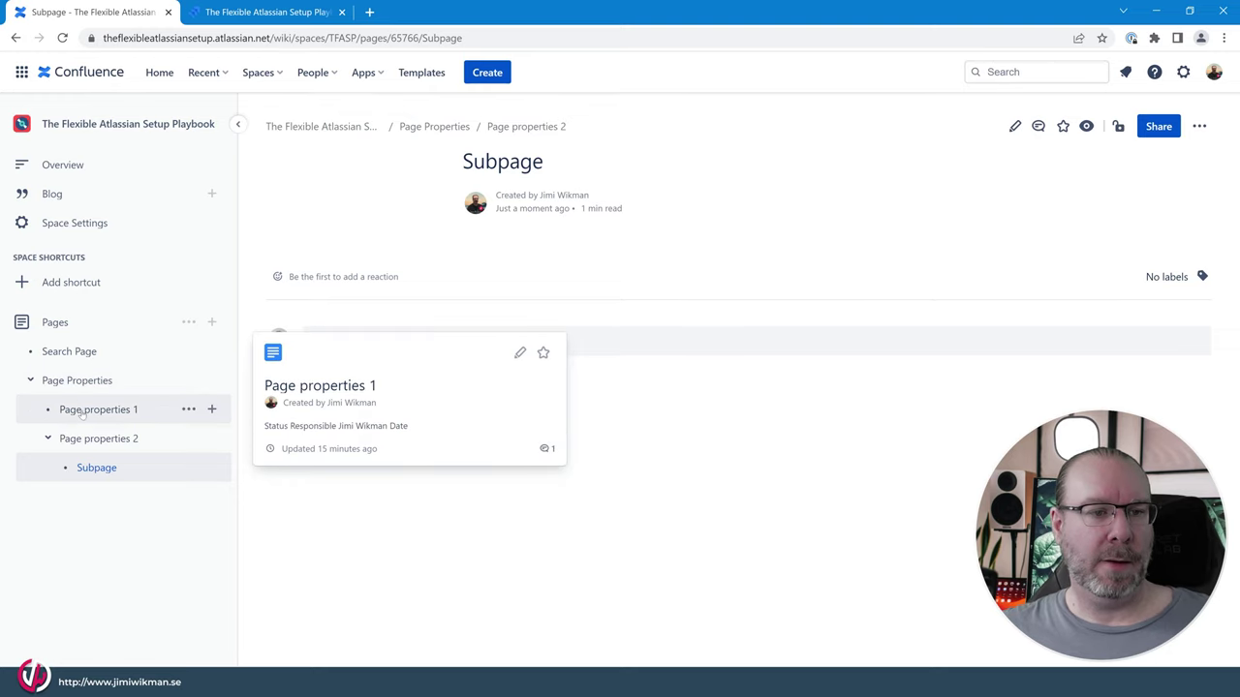
{"action": "mouse_move", "coordinate": [107, 470]}
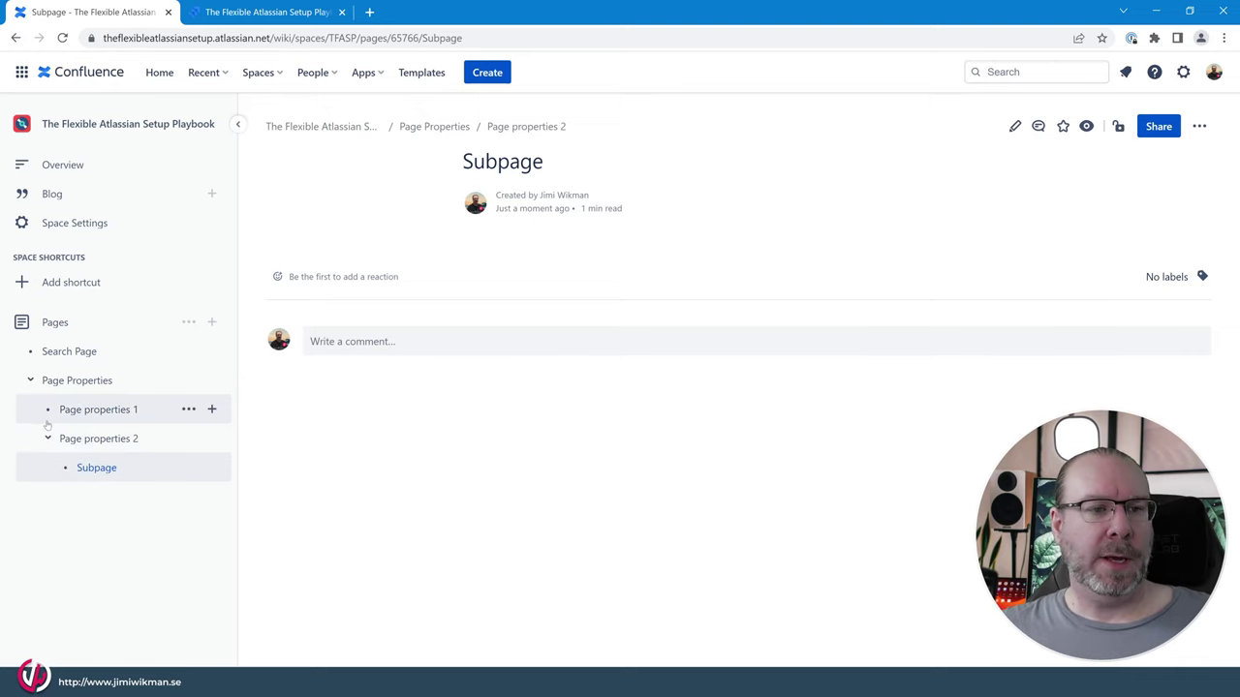
{"action": "mouse_move", "coordinate": [47, 423]}
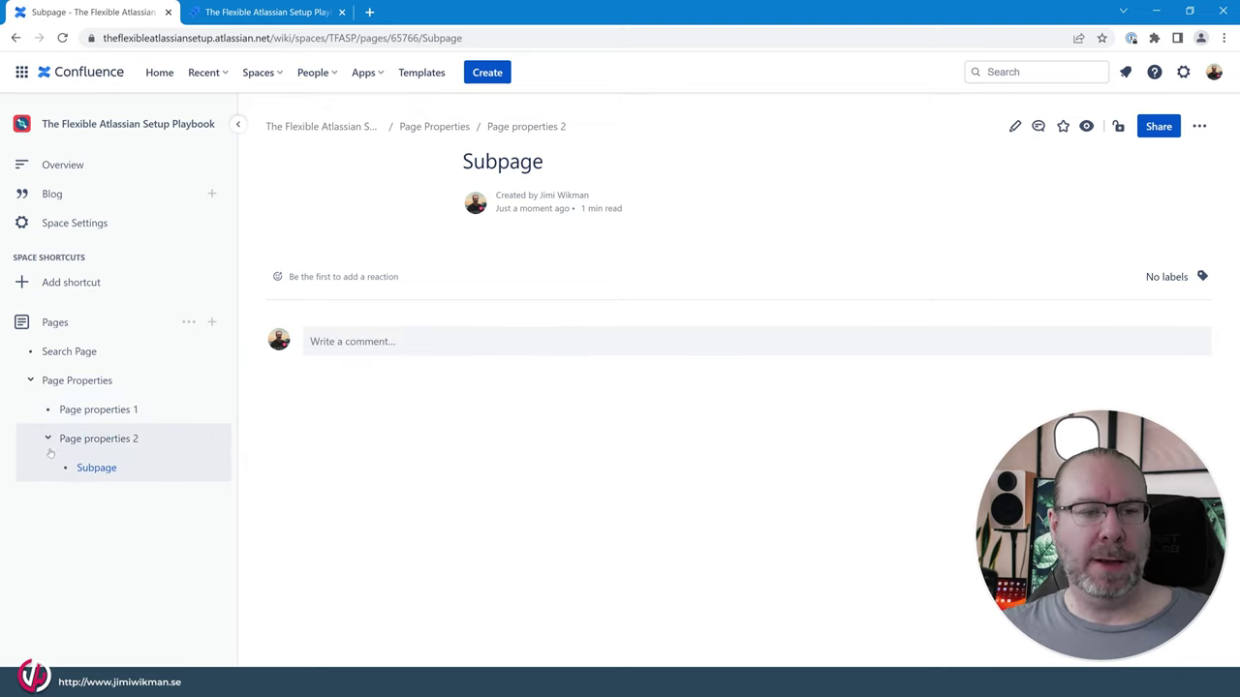
{"action": "left_click", "coordinate": [49, 439]}
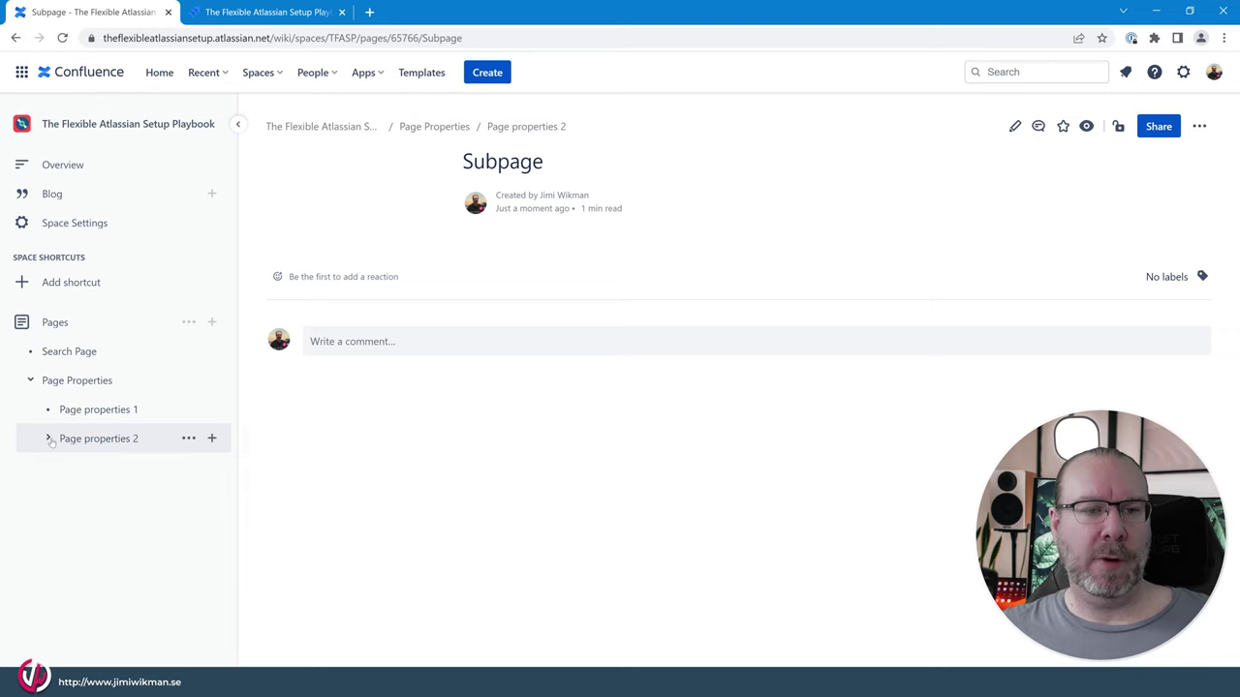
{"action": "left_click", "coordinate": [31, 381]}
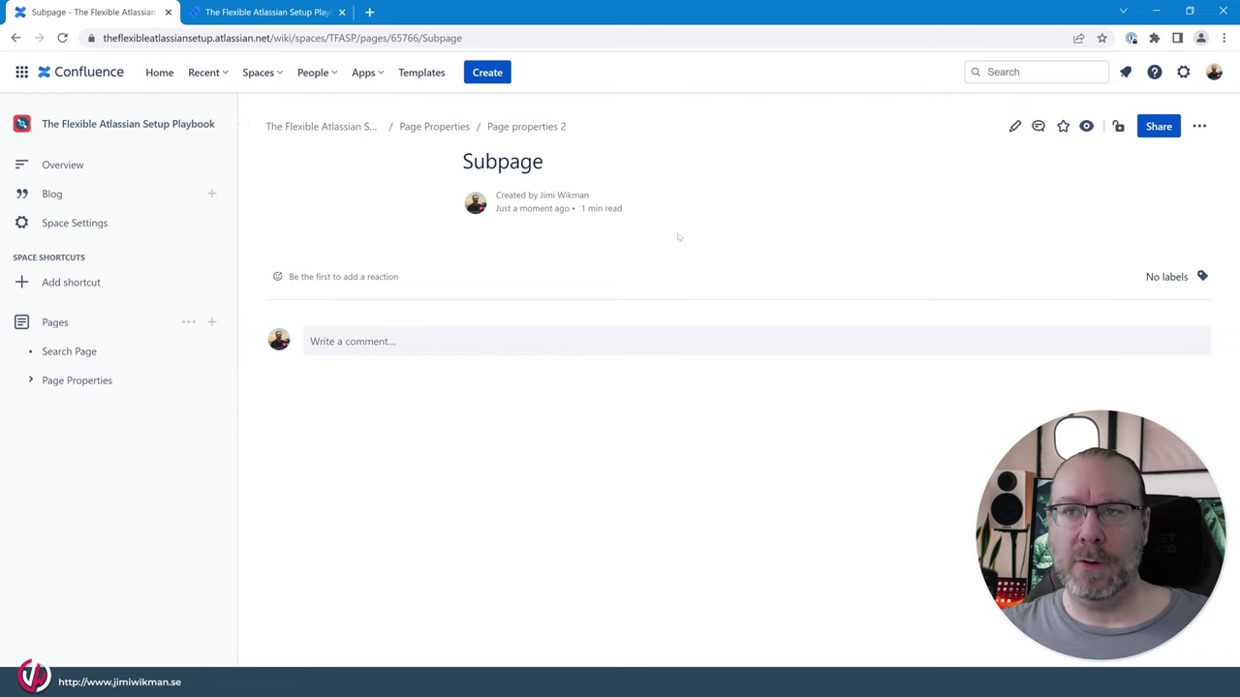
{"action": "key", "text": "slash"}
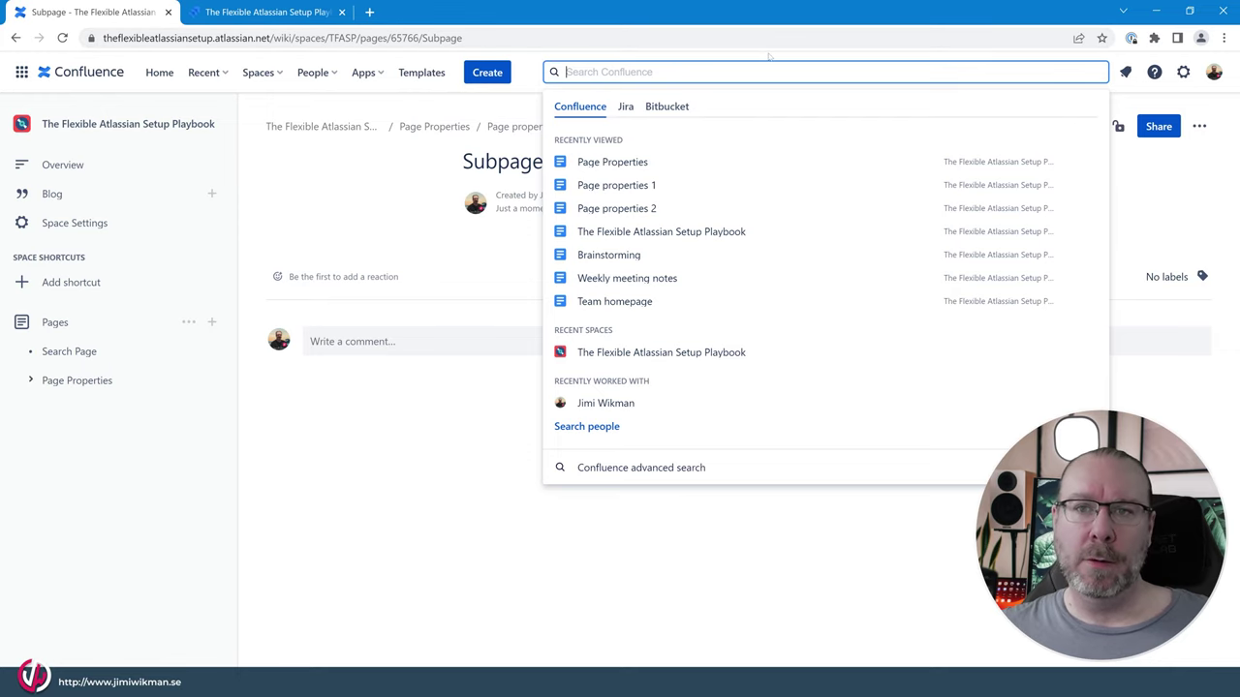
Dismiss the search suggestions and open Search Page from the sidebar tree
{"action": "left_click", "coordinate": [459, 289]}
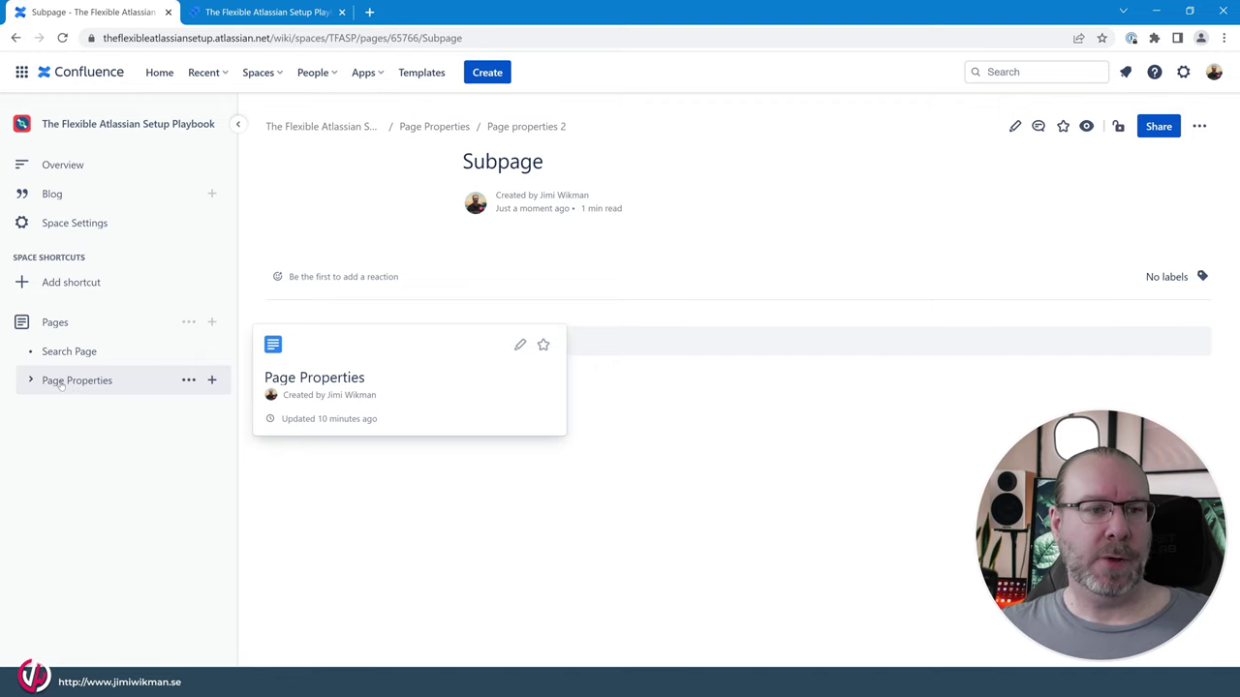
{"action": "left_click", "coordinate": [55, 352]}
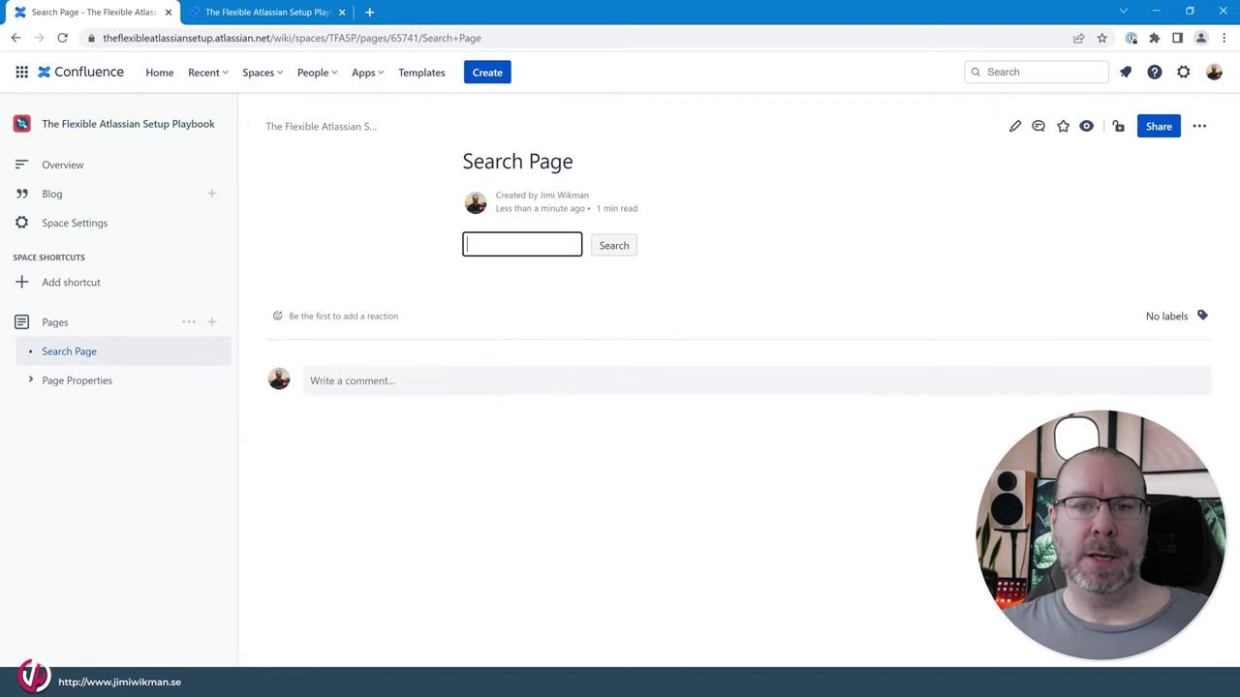
Edit Search Page and open the Page Tree Search macro's settings
{"action": "left_click", "coordinate": [1015, 126]}
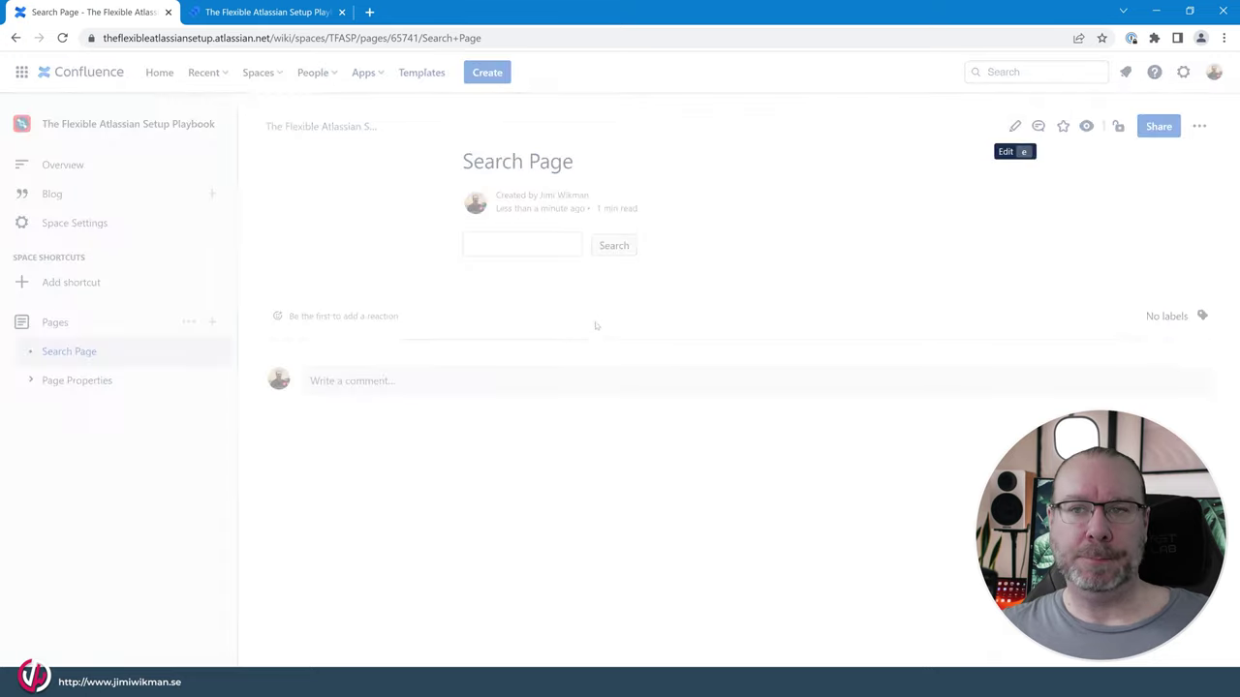
{"action": "left_click", "coordinate": [404, 247]}
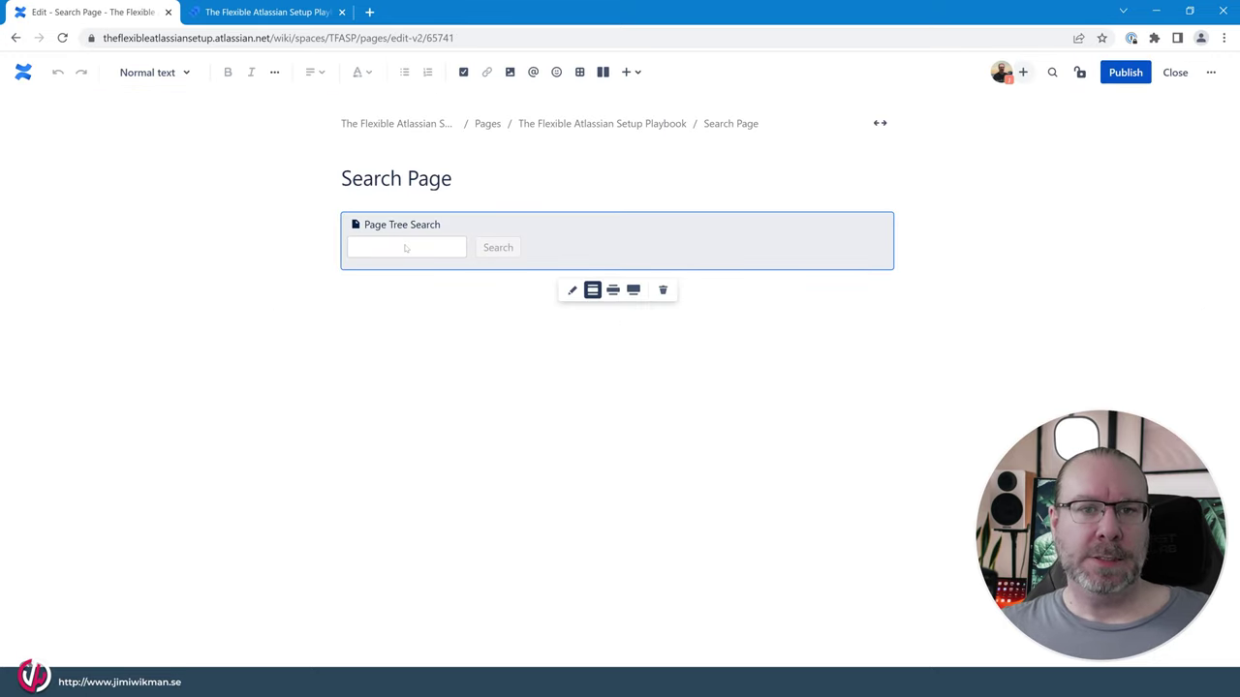
{"action": "left_click", "coordinate": [571, 289]}
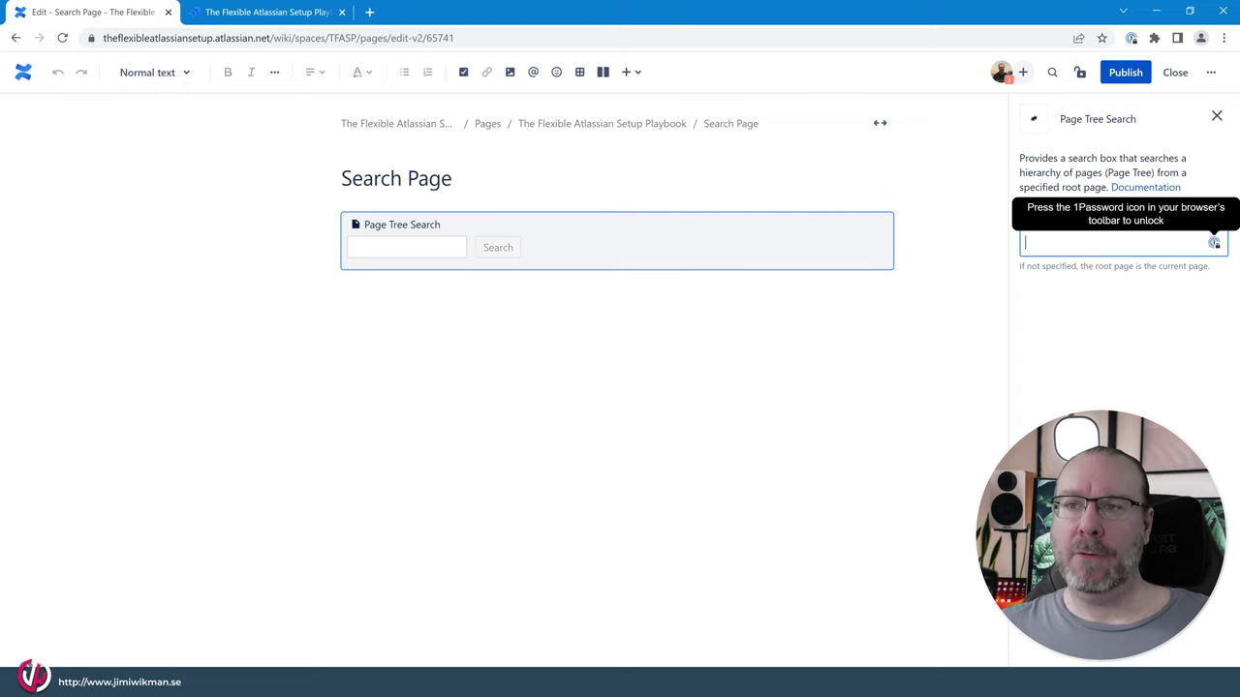
{"action": "left_click", "coordinate": [969, 245]}
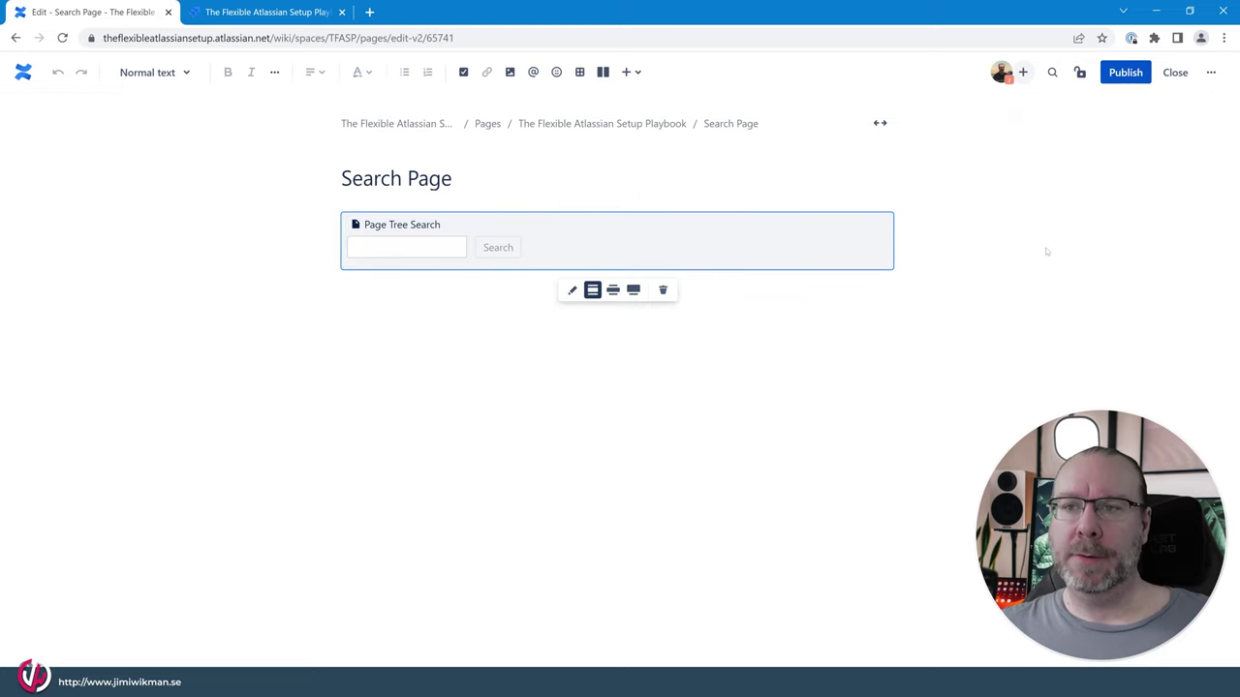
{"action": "left_click", "coordinate": [571, 289]}
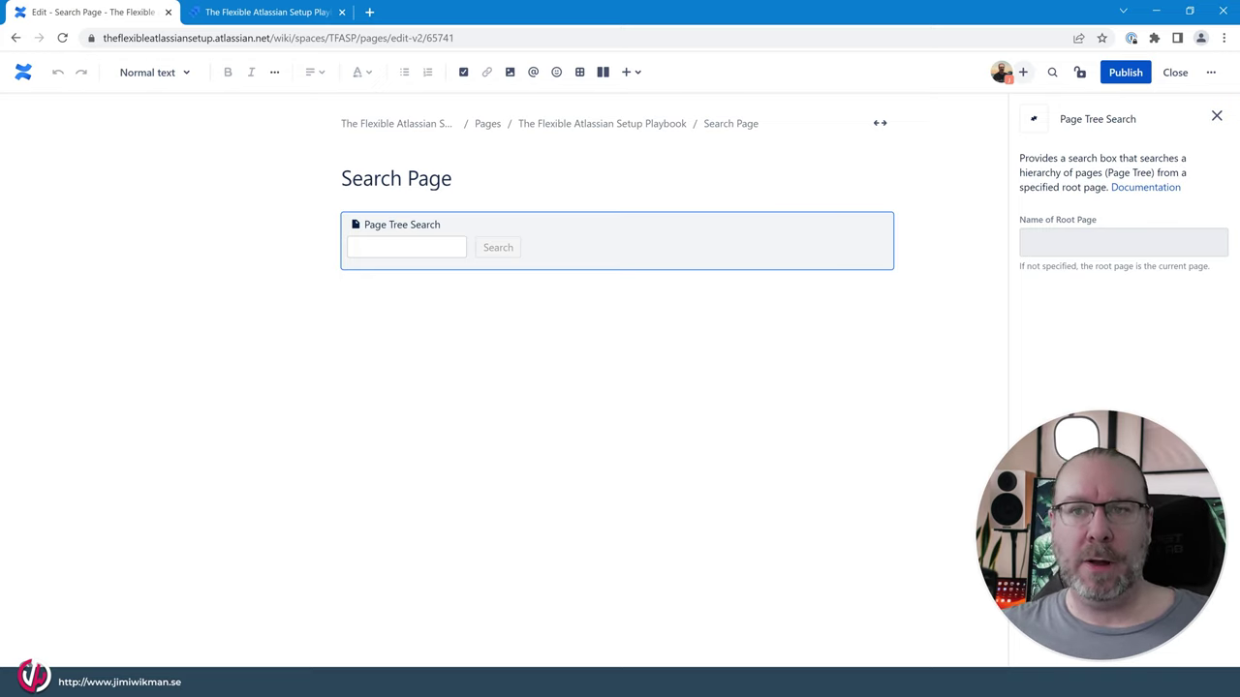
Set Name of Root Page to 'page properties' and republish the page
{"action": "left_click", "coordinate": [1123, 243]}
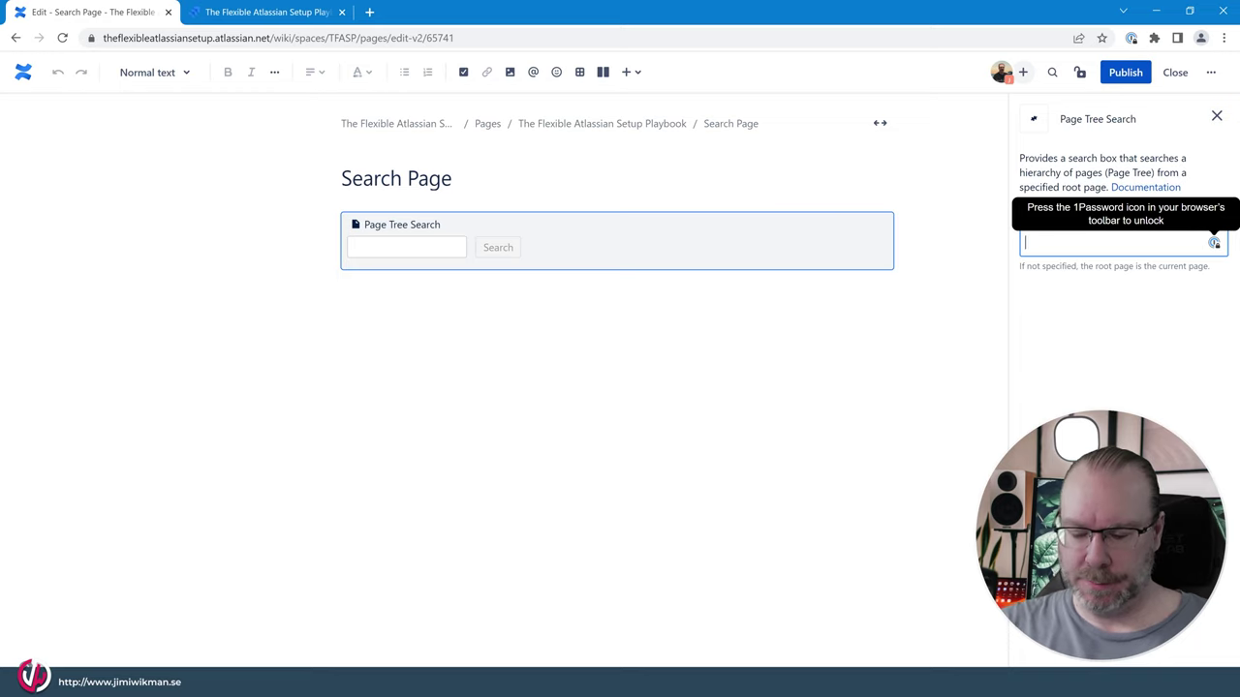
{"action": "type", "text": "pah"}
{"action": "key", "text": "BackSpace"}
{"action": "key", "text": "BackSpace"}
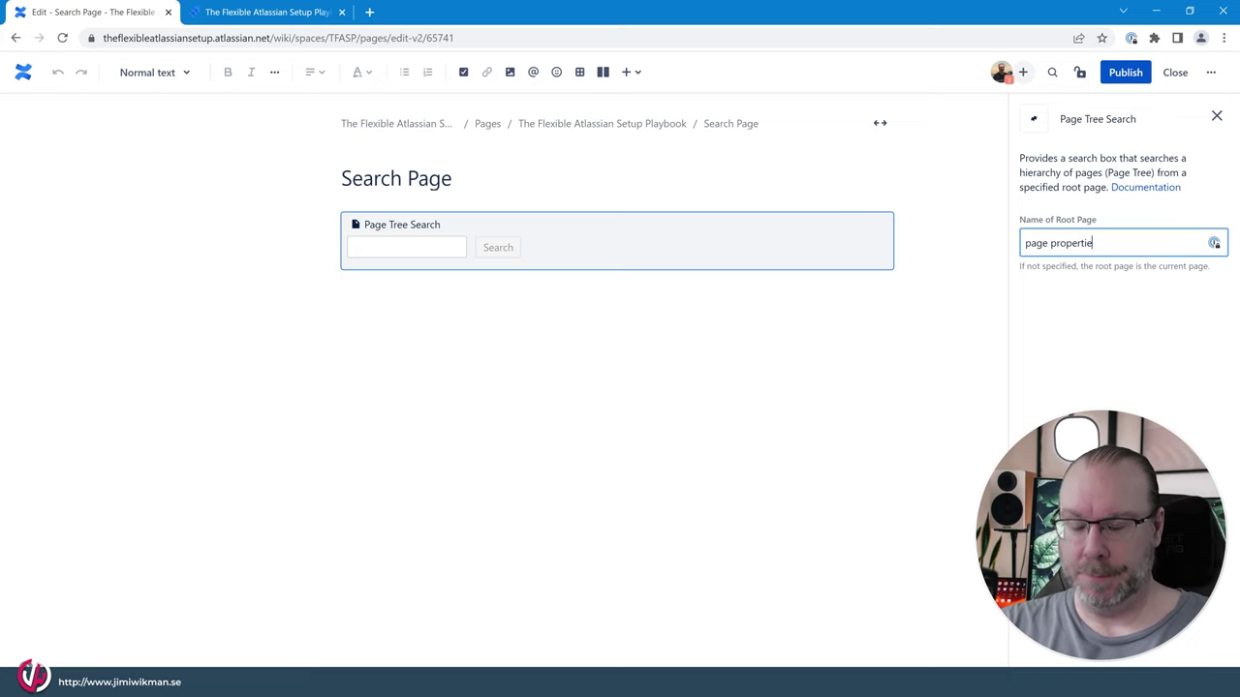
{"action": "type", "text": "ge properties"}
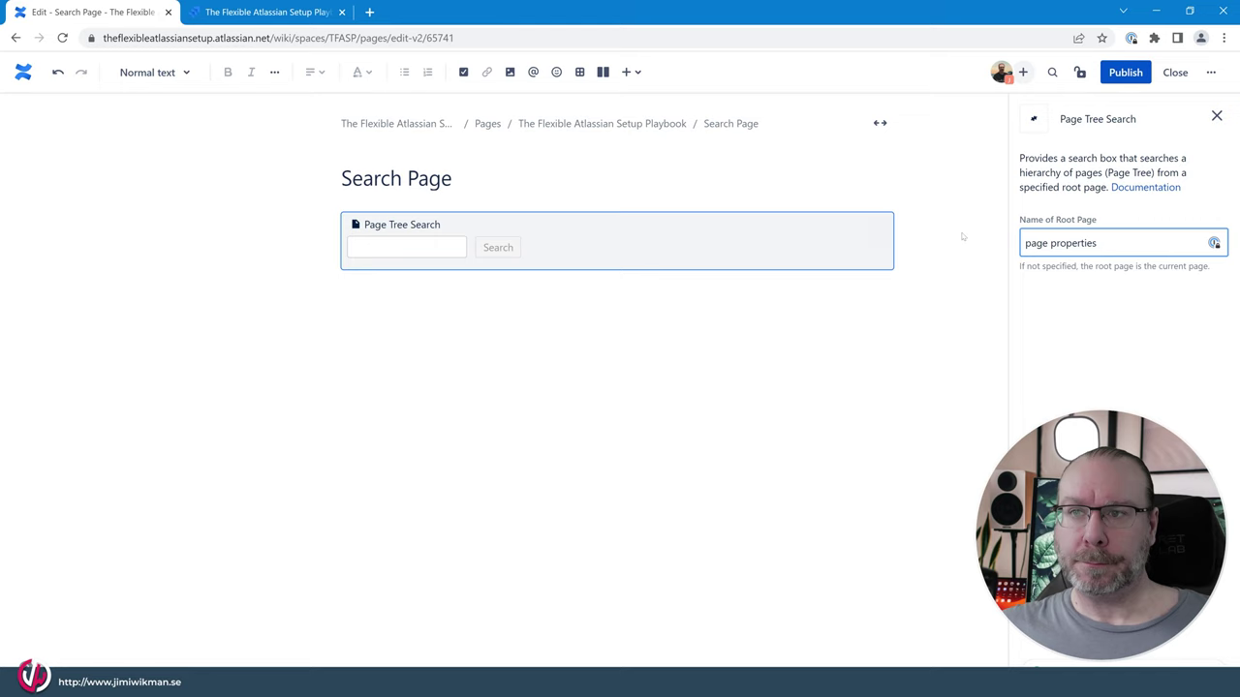
{"action": "left_click", "coordinate": [1117, 78]}
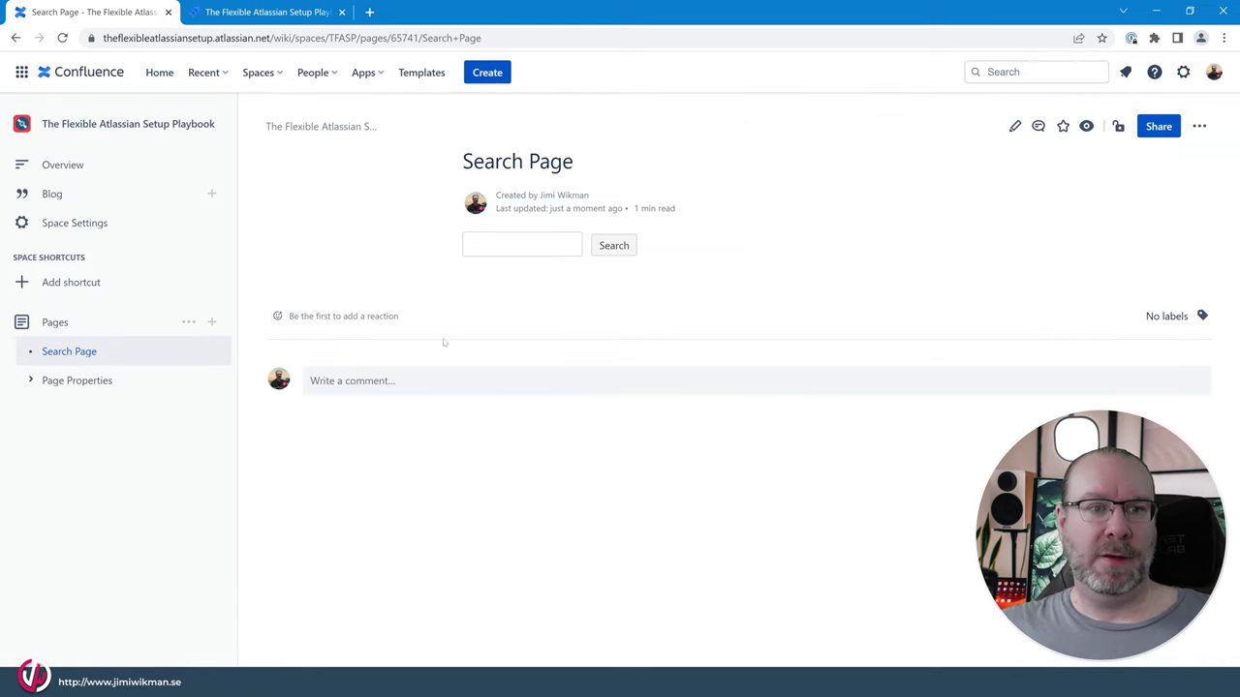
Expand Page Properties, view Page properties 1, and return to Search Page
{"action": "left_click", "coordinate": [490, 246]}
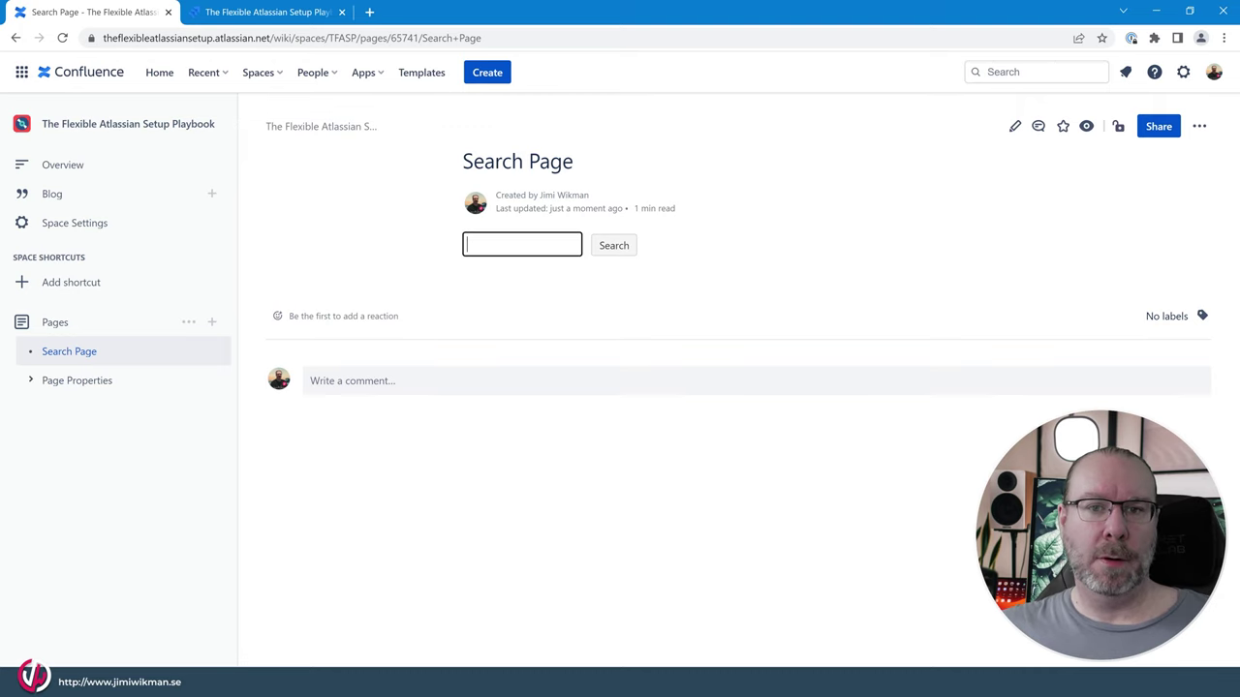
{"action": "left_click", "coordinate": [30, 380]}
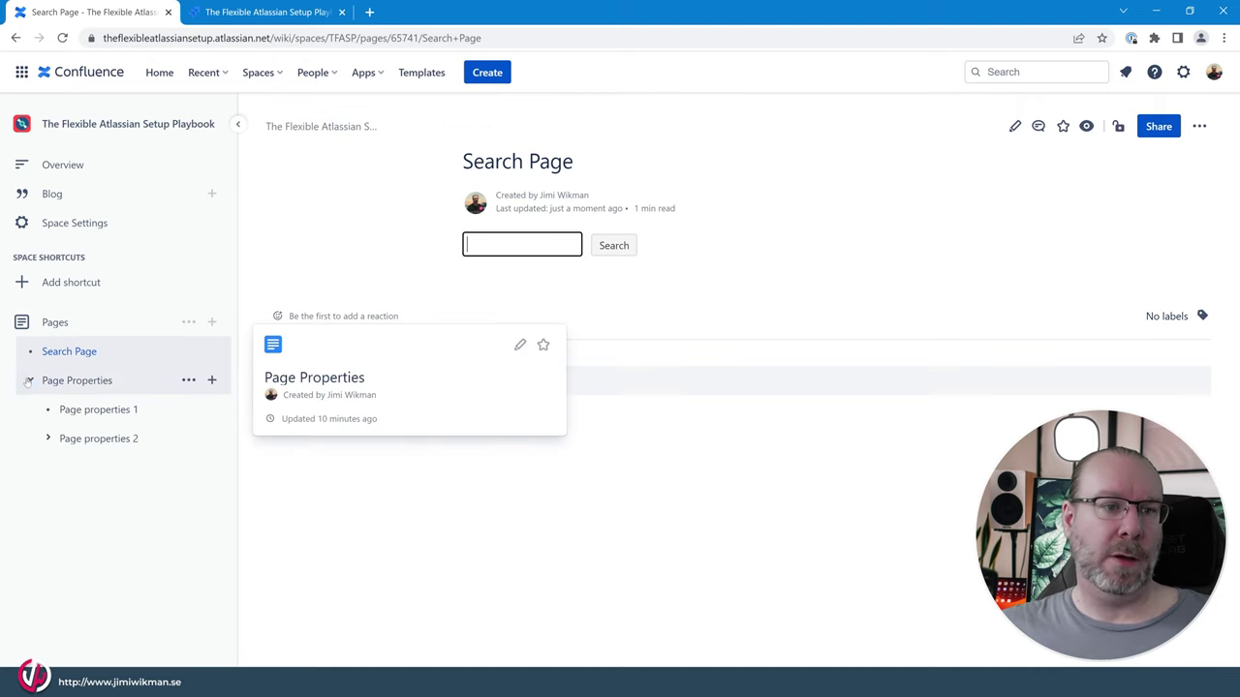
{"action": "left_click", "coordinate": [106, 409]}
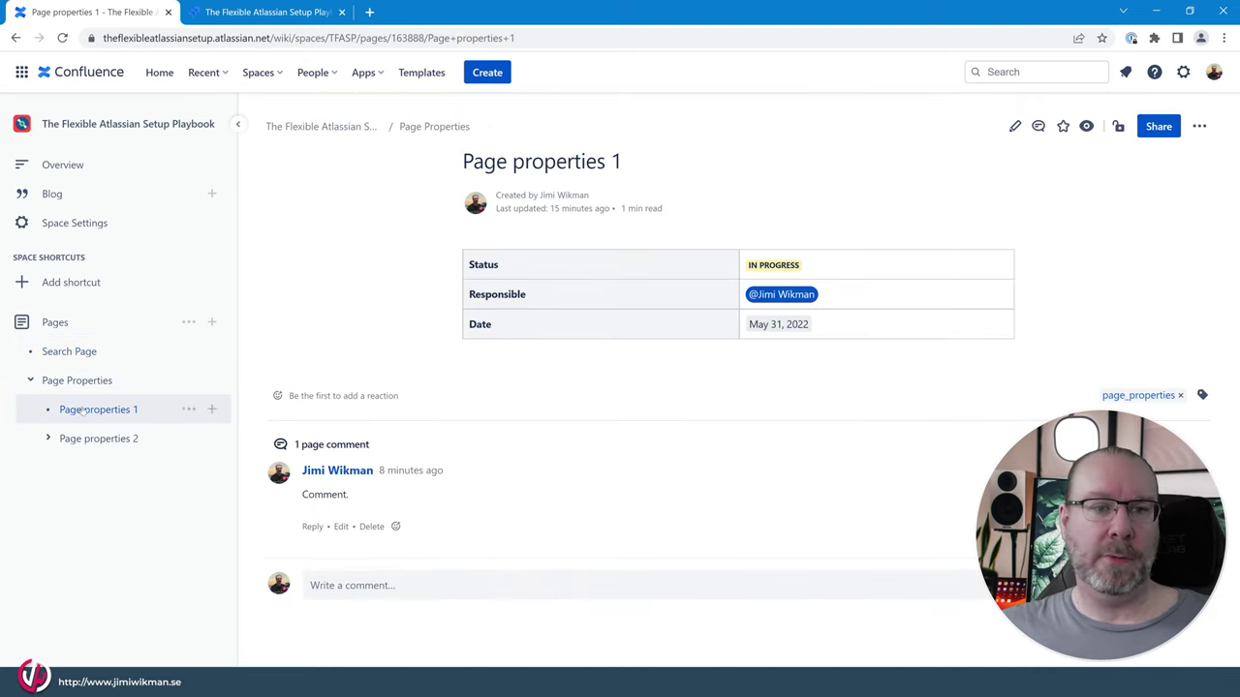
{"action": "left_click", "coordinate": [58, 352]}
Search for 'status' using the Page Tree Search box
{"action": "left_click", "coordinate": [494, 245]}
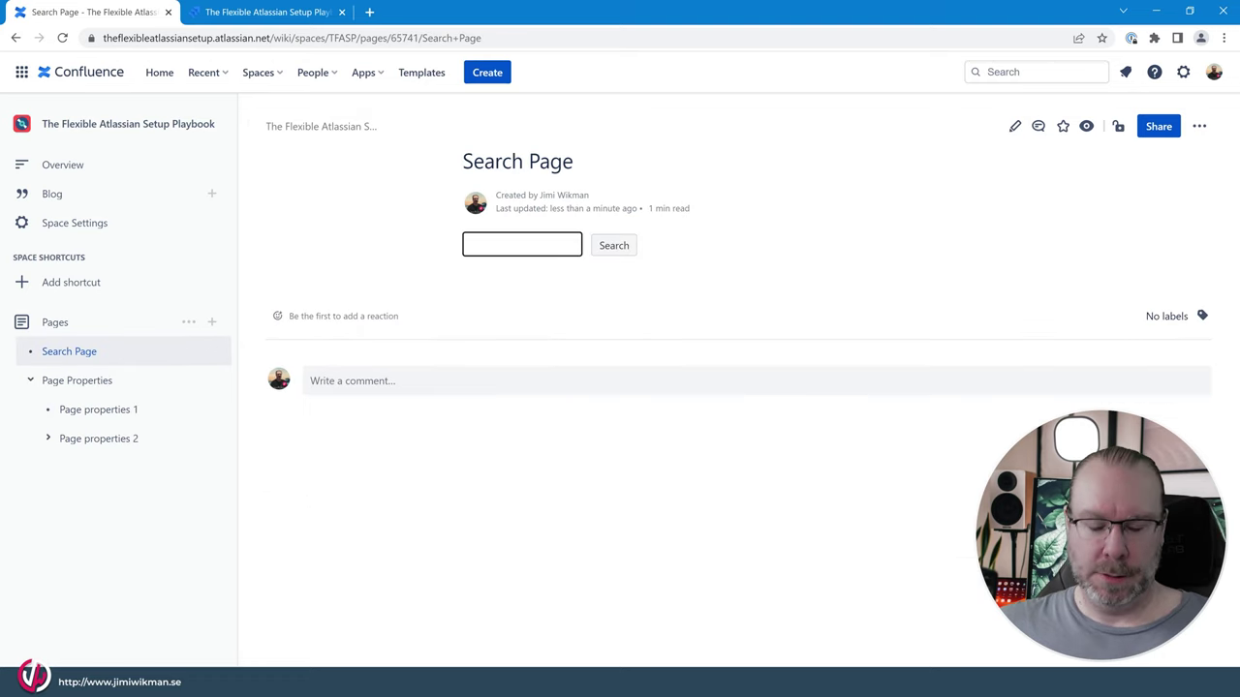
{"action": "type", "text": "status"}
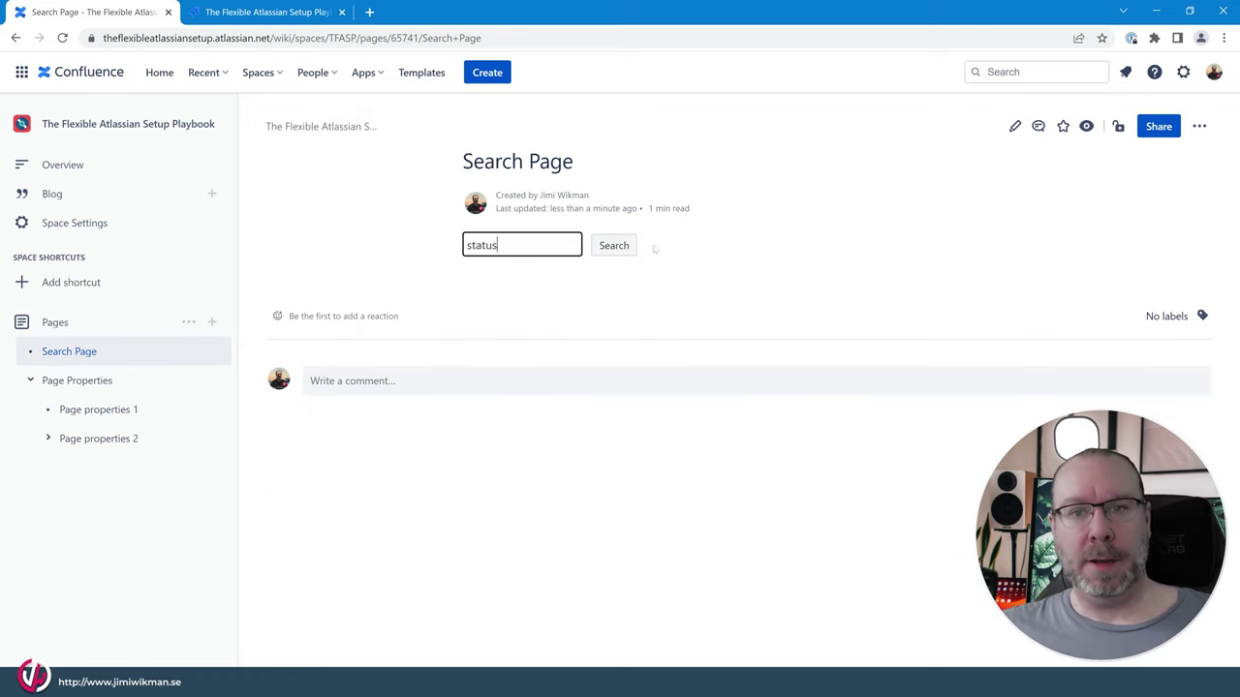
{"action": "left_click", "coordinate": [613, 245]}
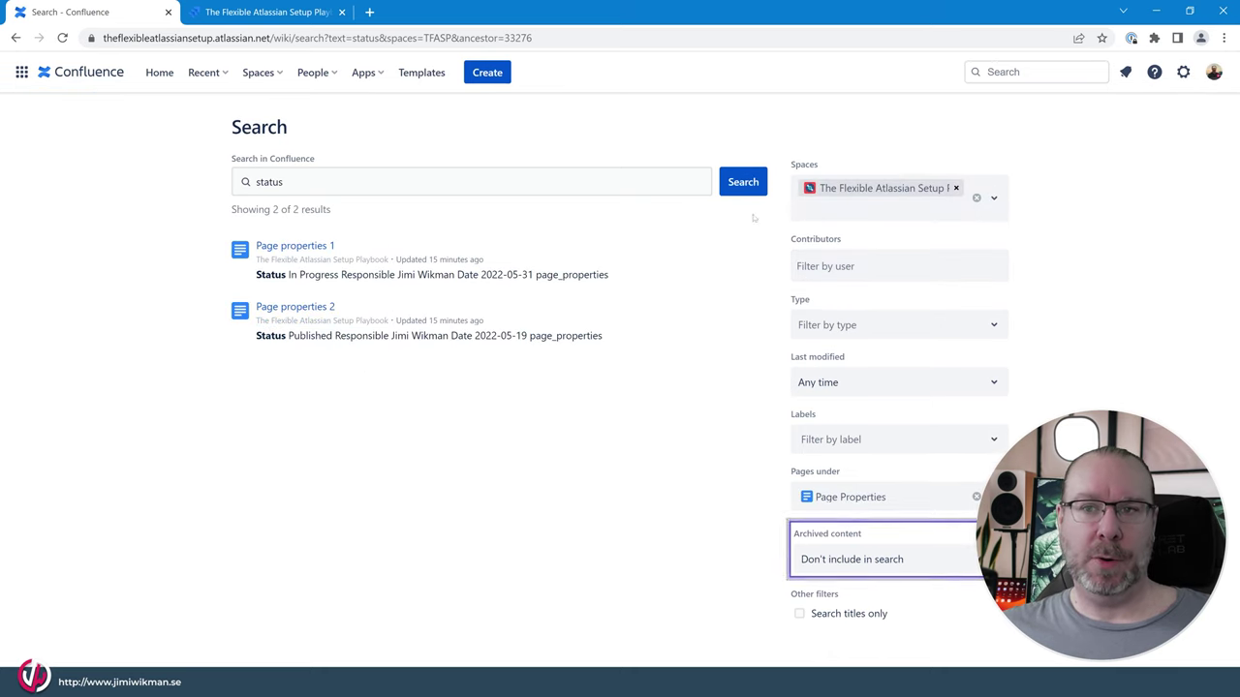
Run site-wide searches for 'page properties' and then 'status'
{"action": "type", "text": "/"}
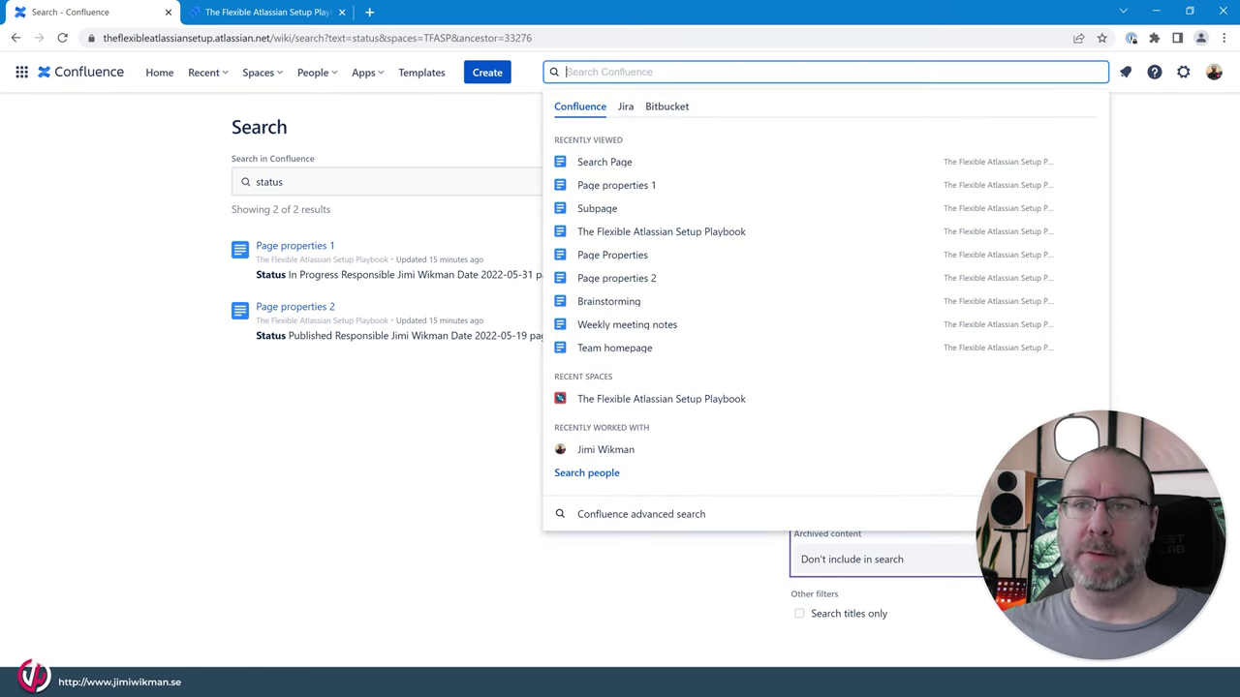
{"action": "type", "text": "page"}
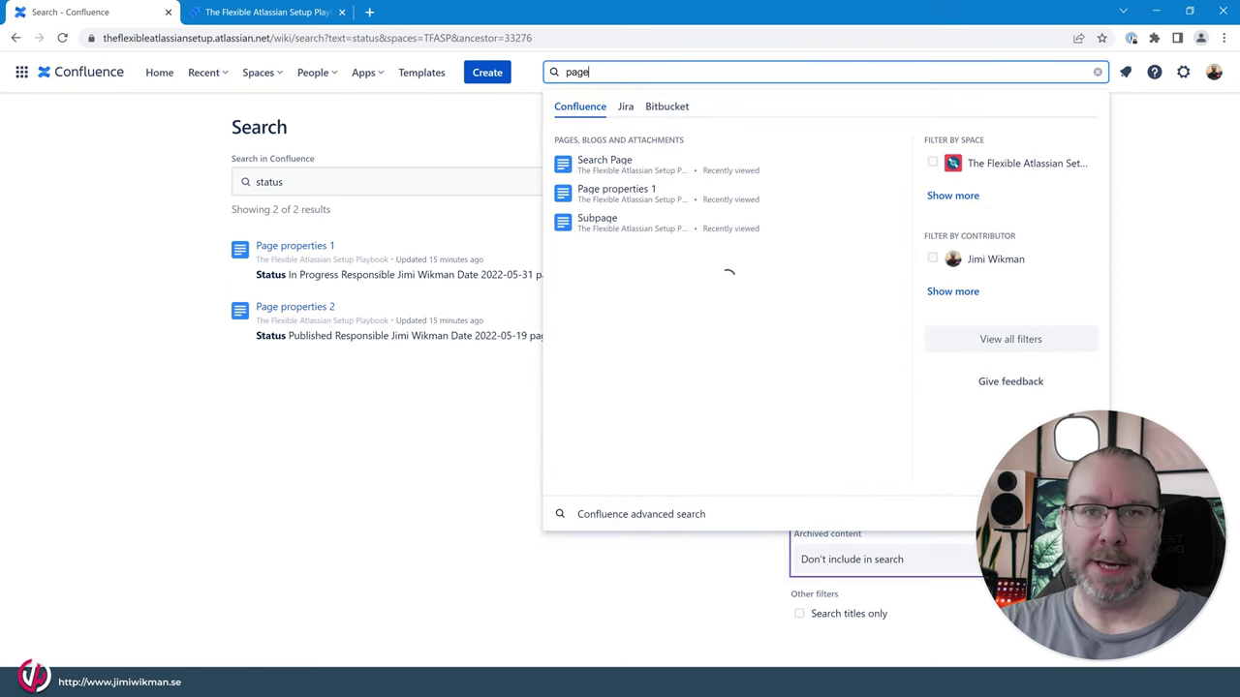
{"action": "type", "text": " proper"}
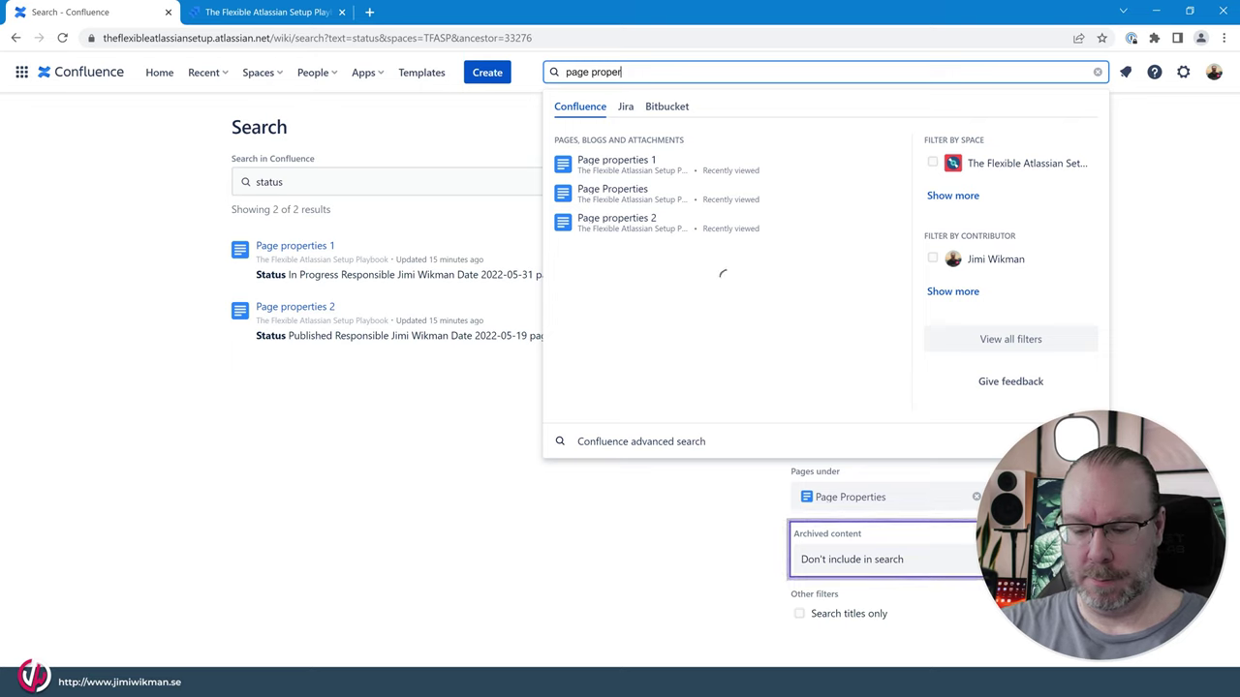
{"action": "type", "text": "ties"}
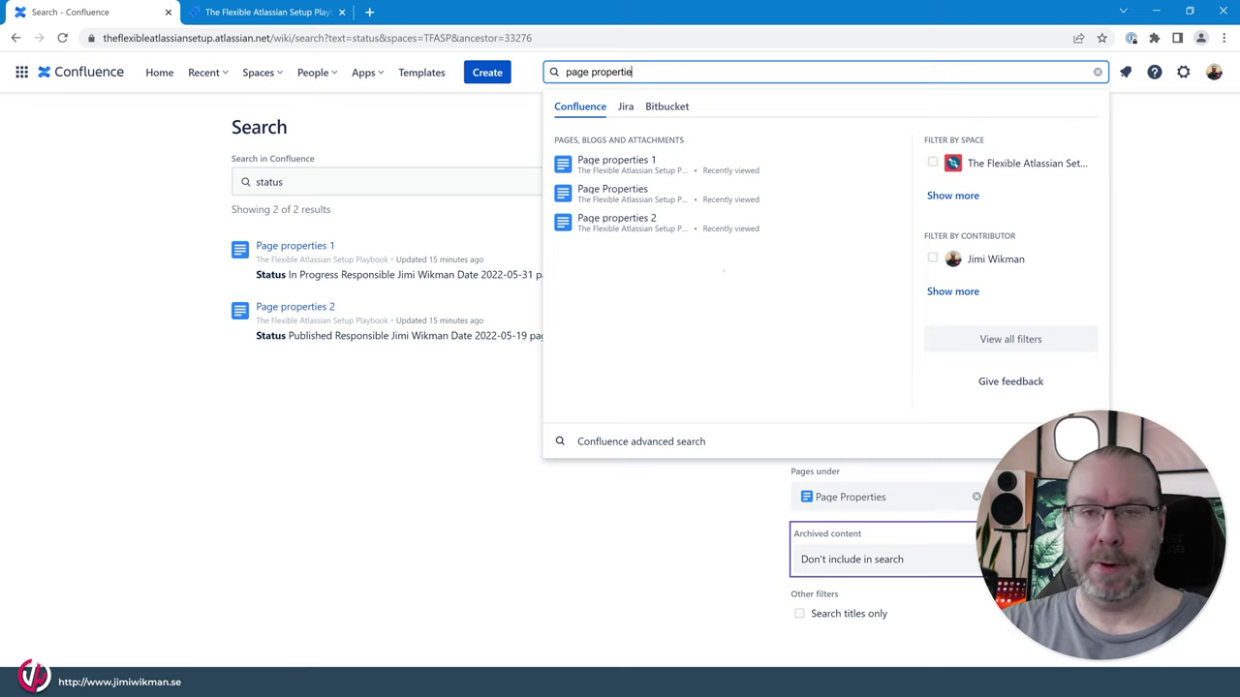
{"action": "key", "text": "BackSpace"}
{"action": "key", "text": "BackSpace"}
{"action": "key", "text": "BackSpace"}
{"action": "key", "text": "BackSpace"}
{"action": "key", "text": "BackSpace"}
{"action": "key", "text": "BackSpace"}
{"action": "key", "text": "BackSpace"}
{"action": "key", "text": "BackSpace"}
{"action": "key", "text": "BackSpace"}
{"action": "key", "text": "BackSpace"}
{"action": "key", "text": "BackSpace"}
{"action": "key", "text": "BackSpace"}
{"action": "key", "text": "BackSpace"}
{"action": "key", "text": "BackSpace"}
{"action": "key", "text": "BackSpace"}
{"action": "type", "text": "status"}
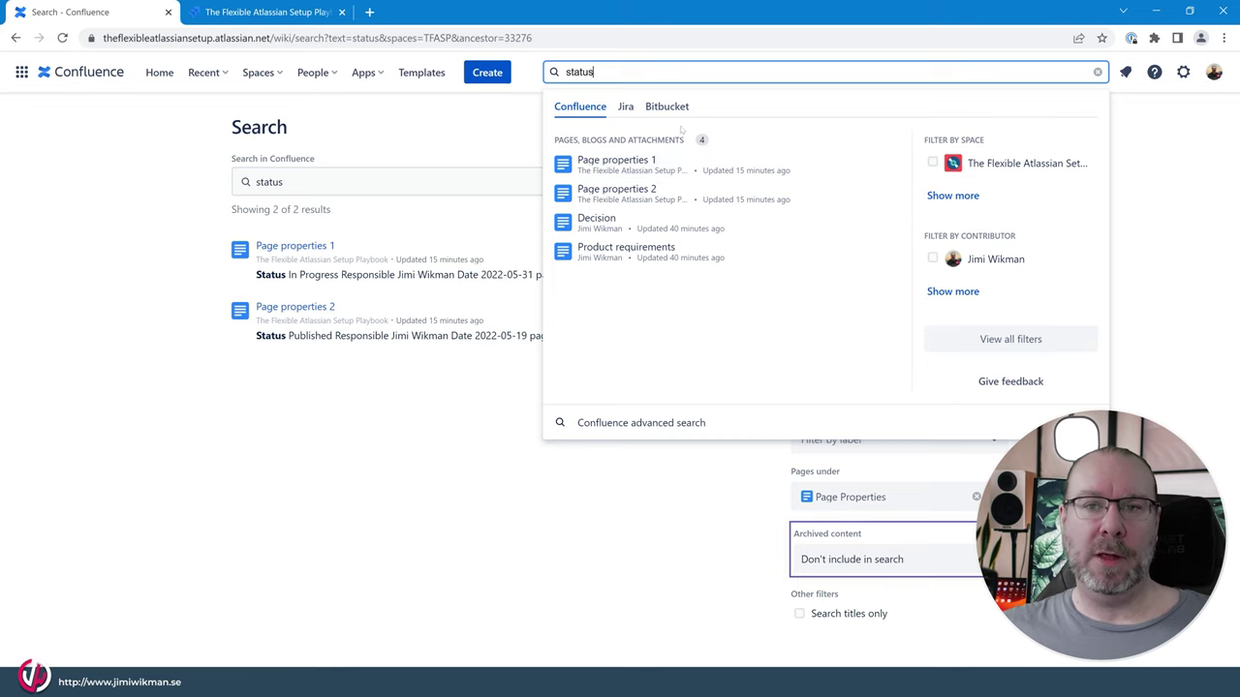
Check the Pages under filter choices, then return to Search Page
{"action": "left_click", "coordinate": [483, 131]}
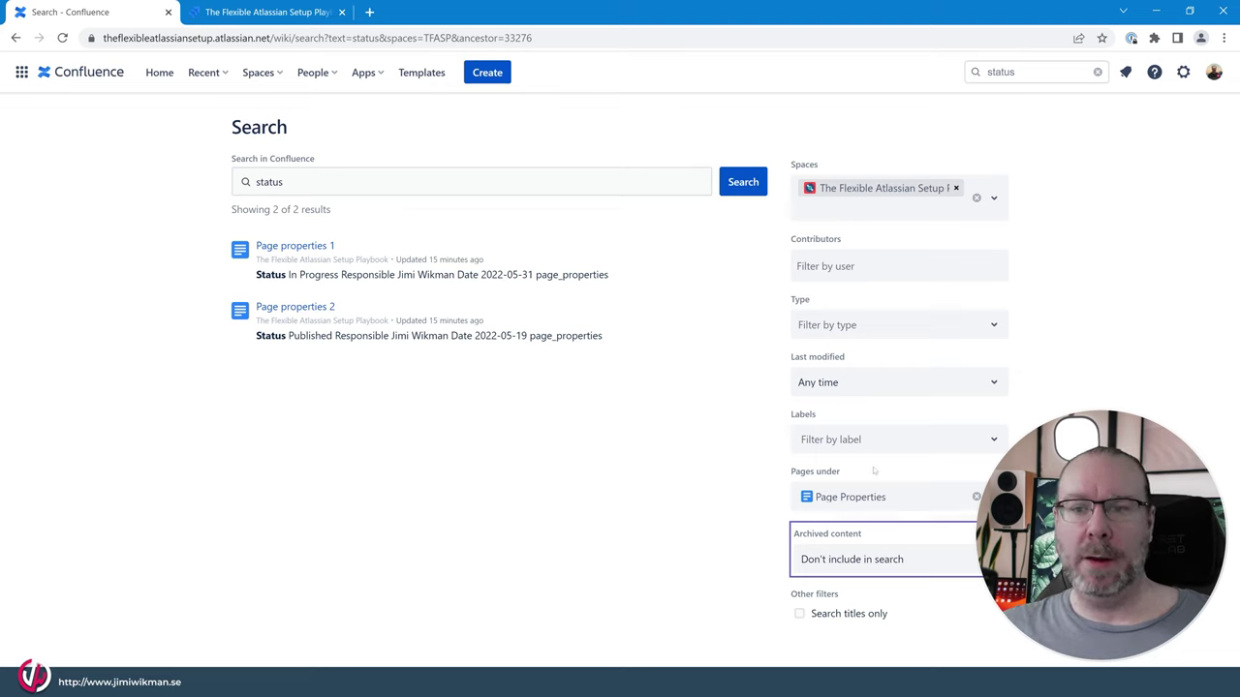
{"action": "left_click", "coordinate": [879, 493]}
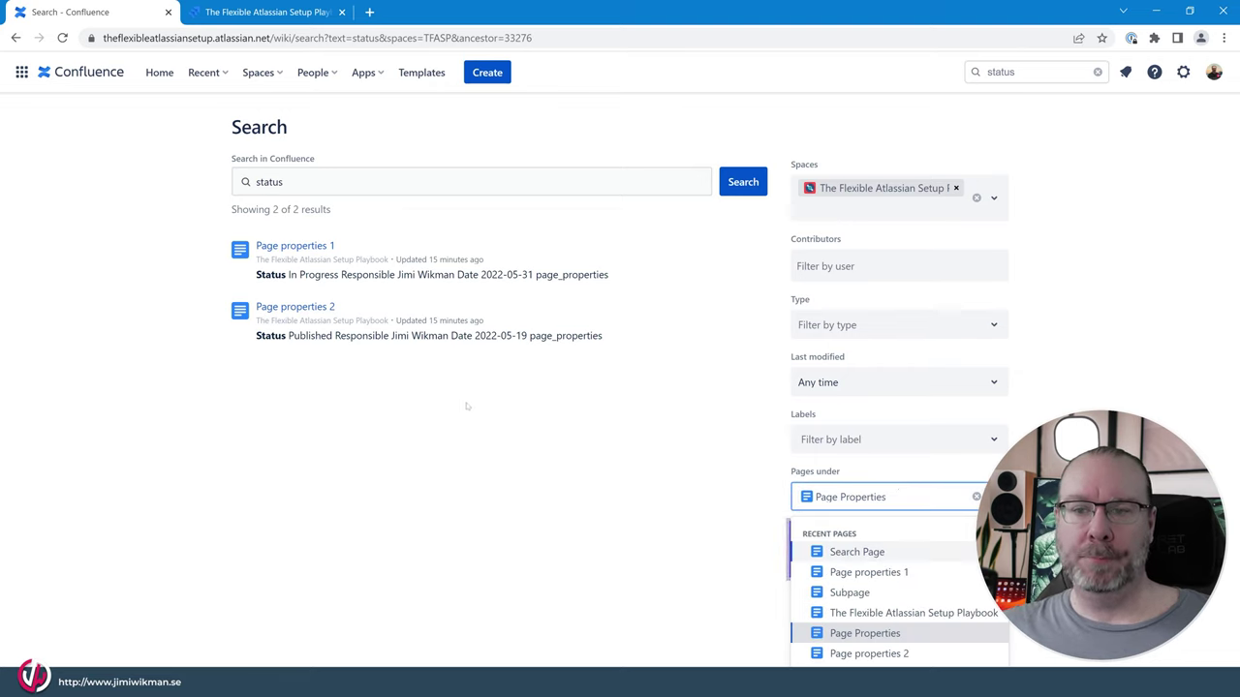
{"action": "key", "text": "Tab"}
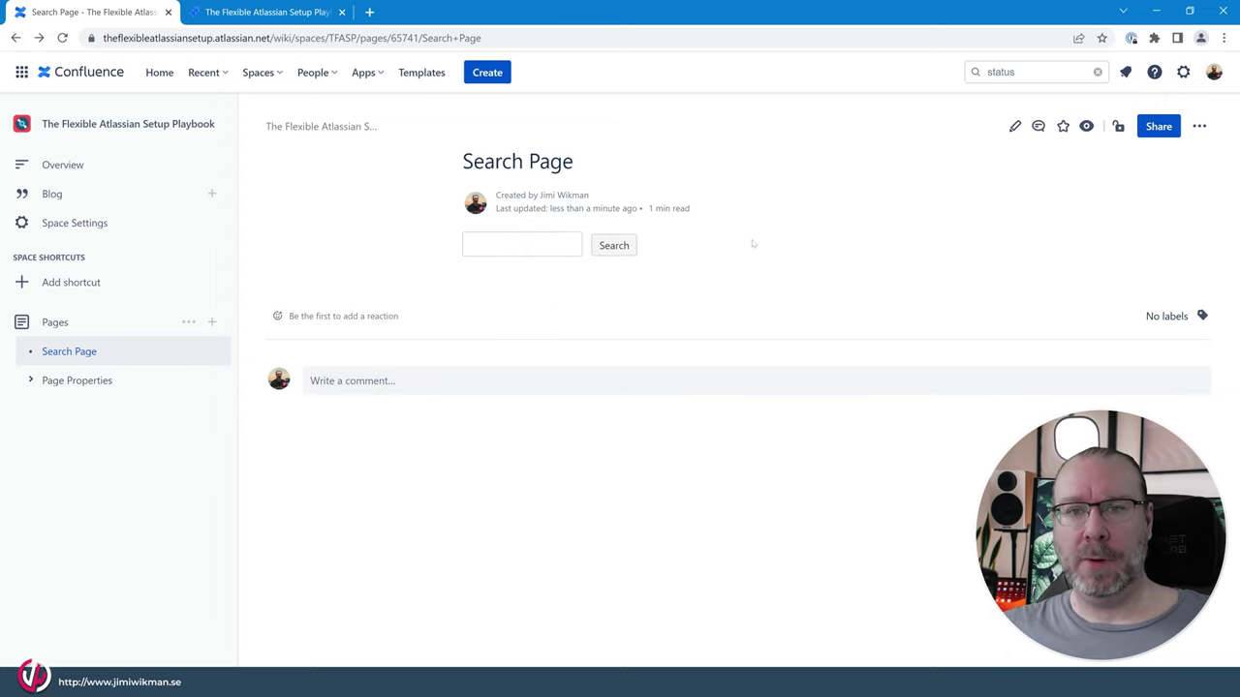
Edit Search Page and insert a Livesearch macro below the Page Tree Search
{"action": "left_click", "coordinate": [1014, 126]}
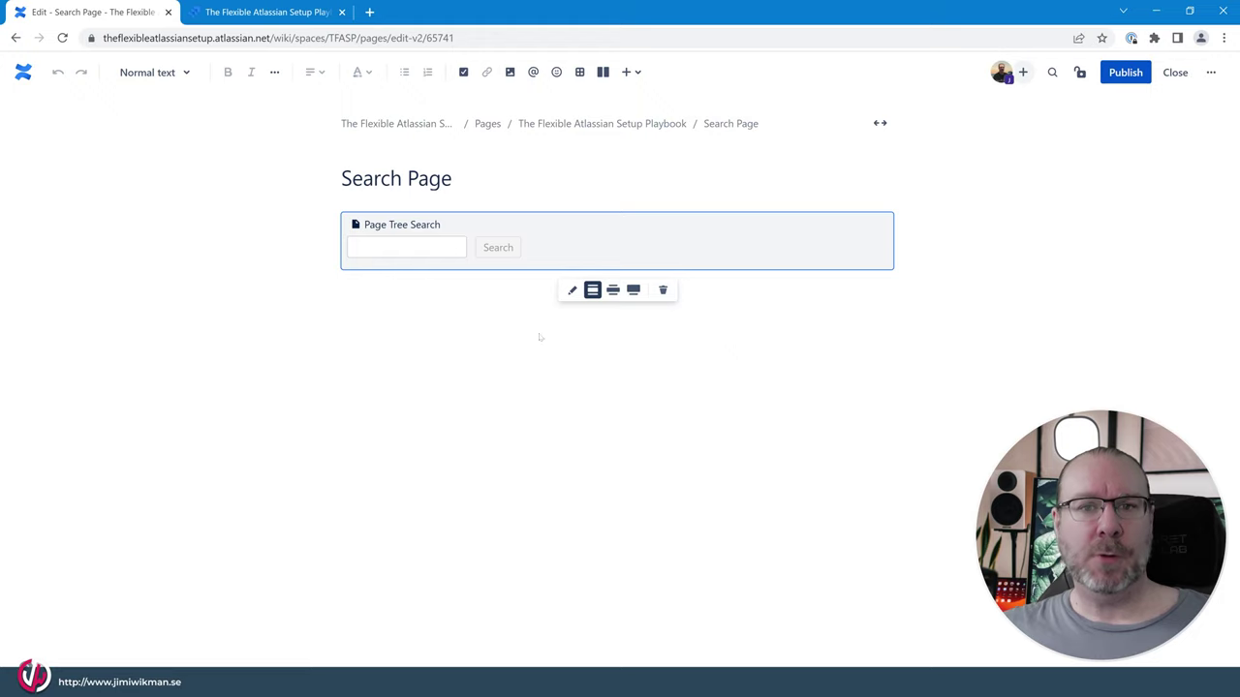
{"action": "left_click", "coordinate": [473, 315]}
{"action": "type", "text": "/search"}
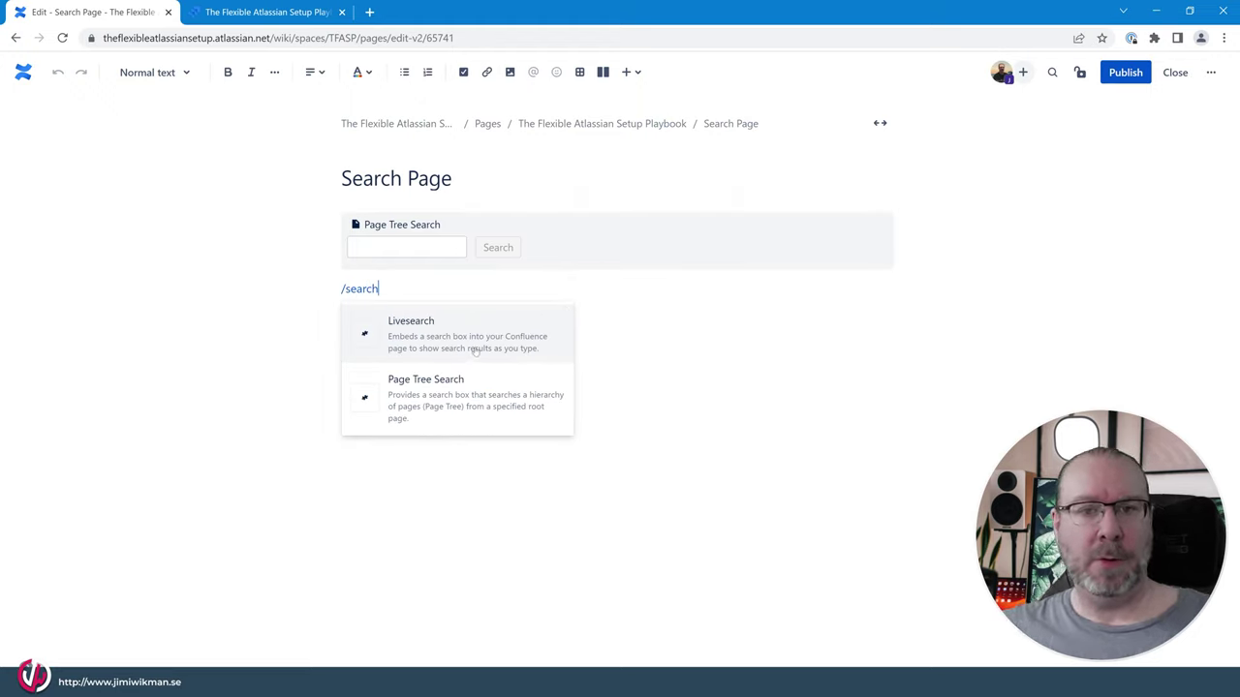
{"action": "left_click", "coordinate": [472, 349]}
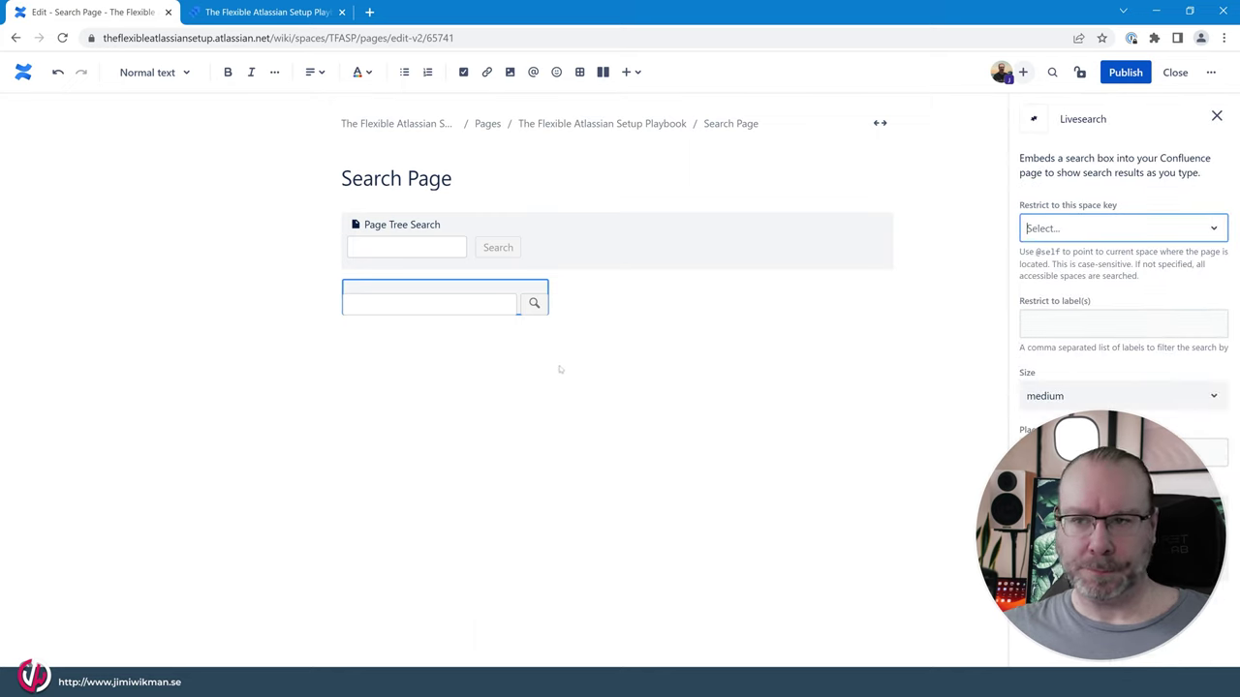
Restrict the Livesearch to The Flexible Atlassian Setup Playbook space
{"action": "left_click", "coordinate": [491, 293]}
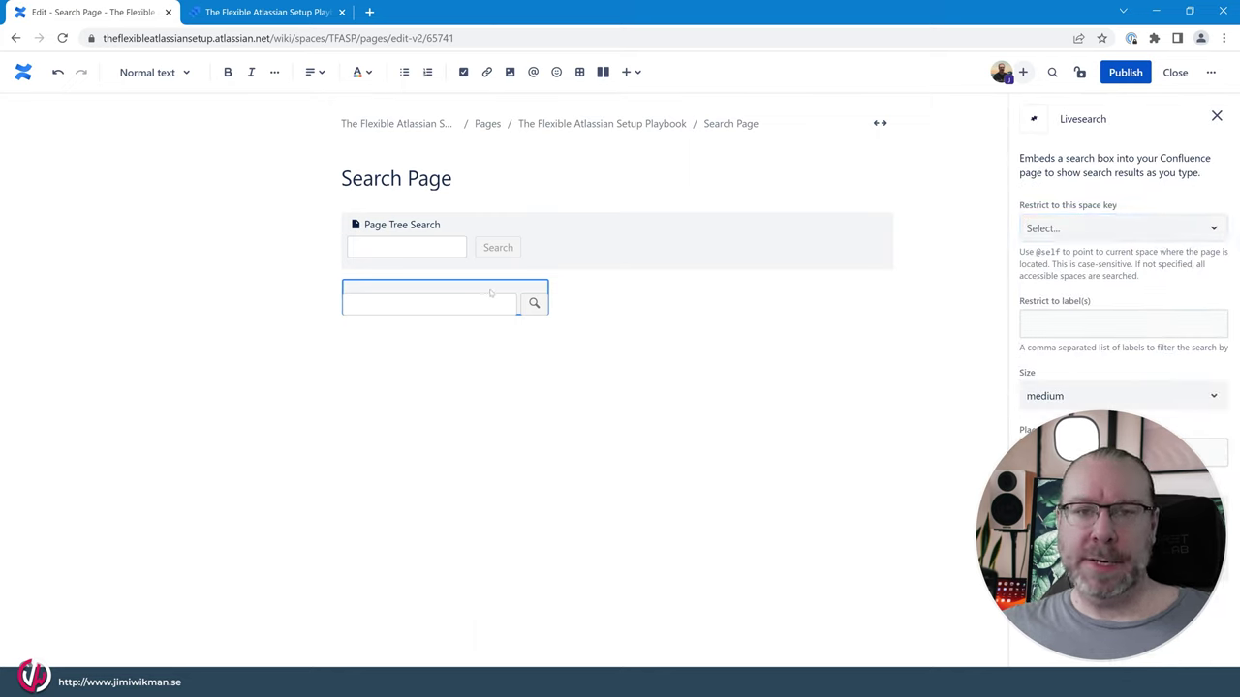
{"action": "left_click", "coordinate": [1102, 233]}
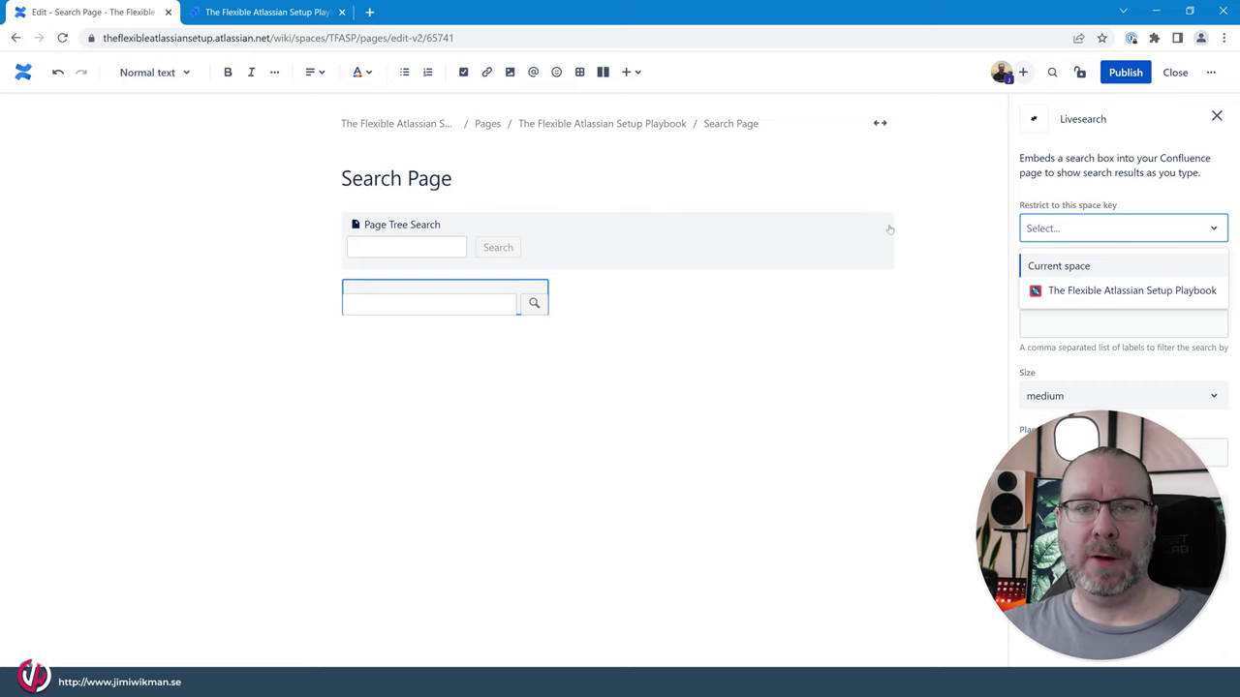
{"action": "left_click", "coordinate": [560, 239]}
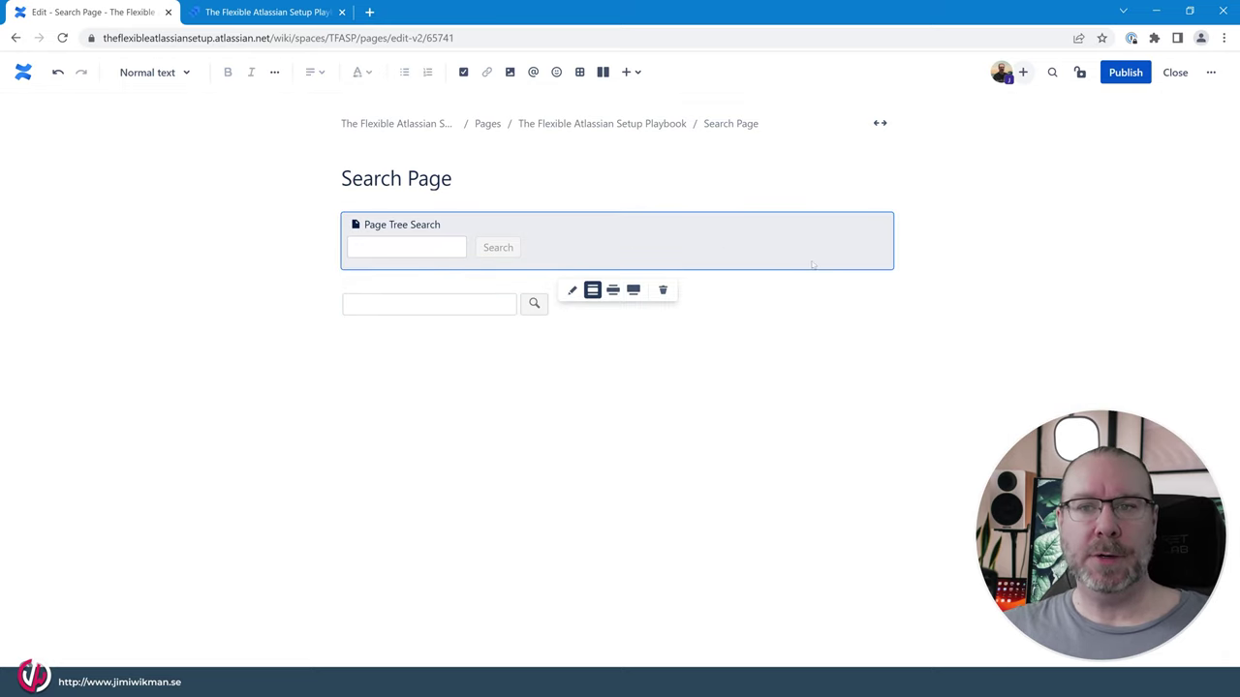
{"action": "left_click", "coordinate": [502, 311]}
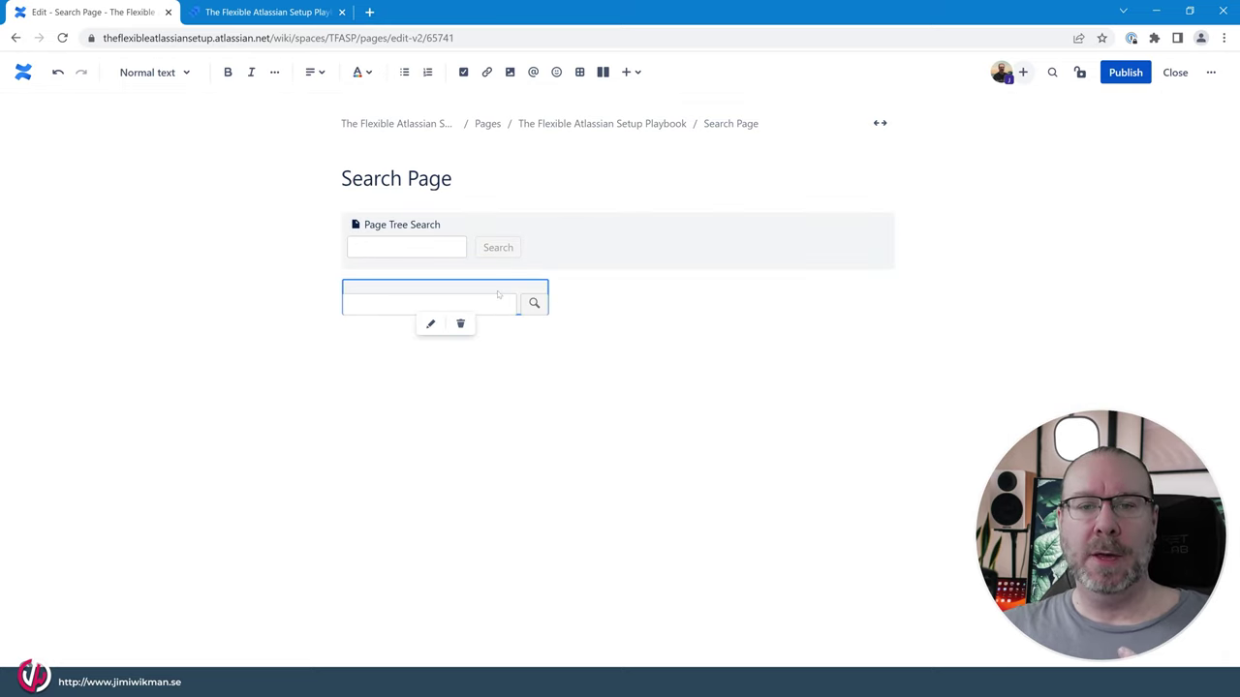
{"action": "left_click", "coordinate": [430, 324]}
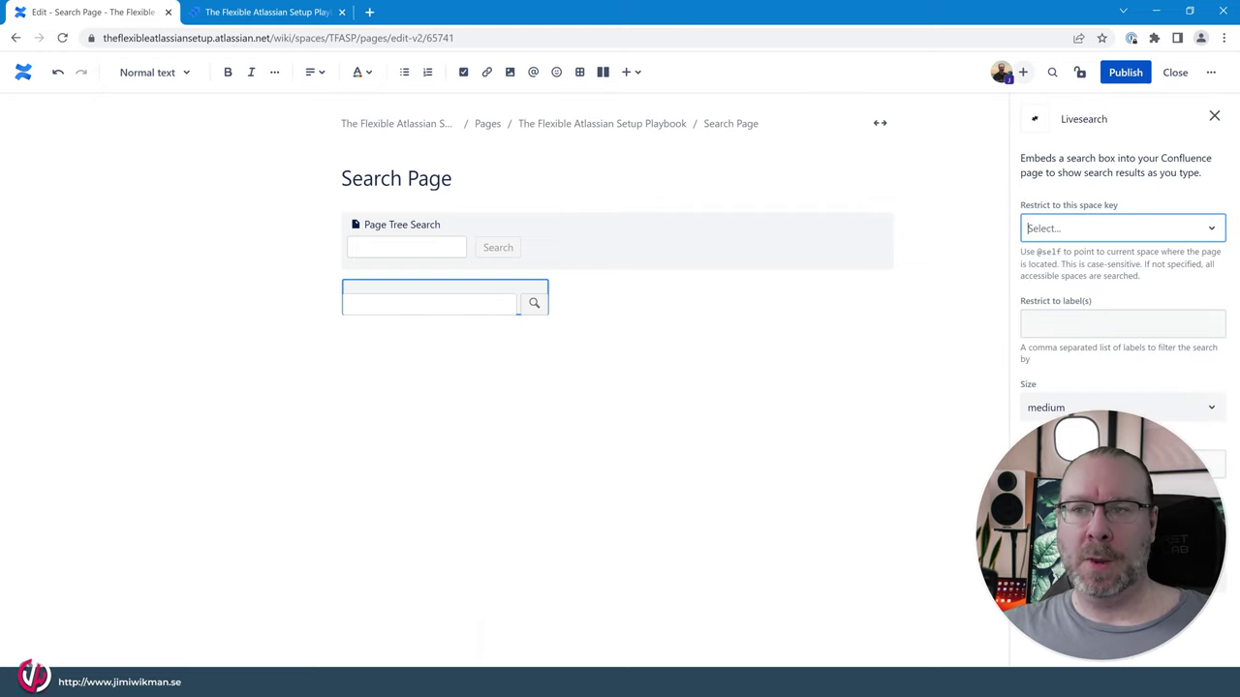
{"action": "left_click", "coordinate": [1090, 240]}
{"action": "left_click", "coordinate": [1084, 291]}
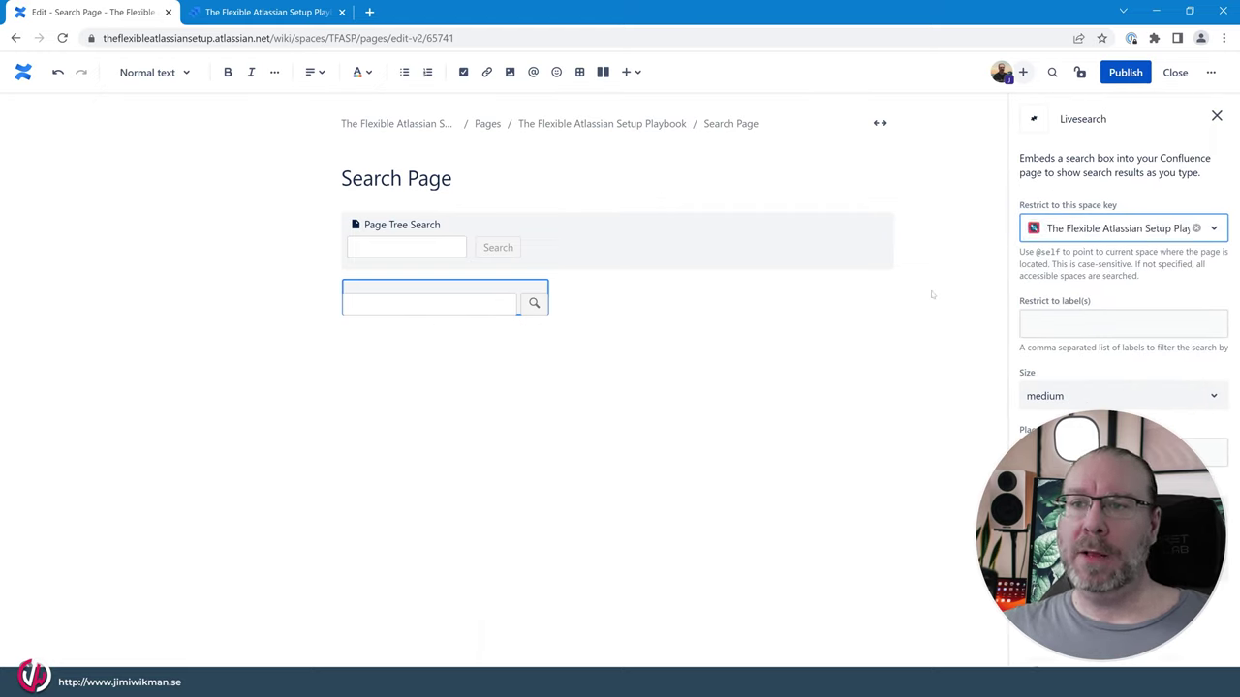
Limit the Livesearch to the page_properties label and set its size to large
{"action": "left_click", "coordinate": [1114, 324]}
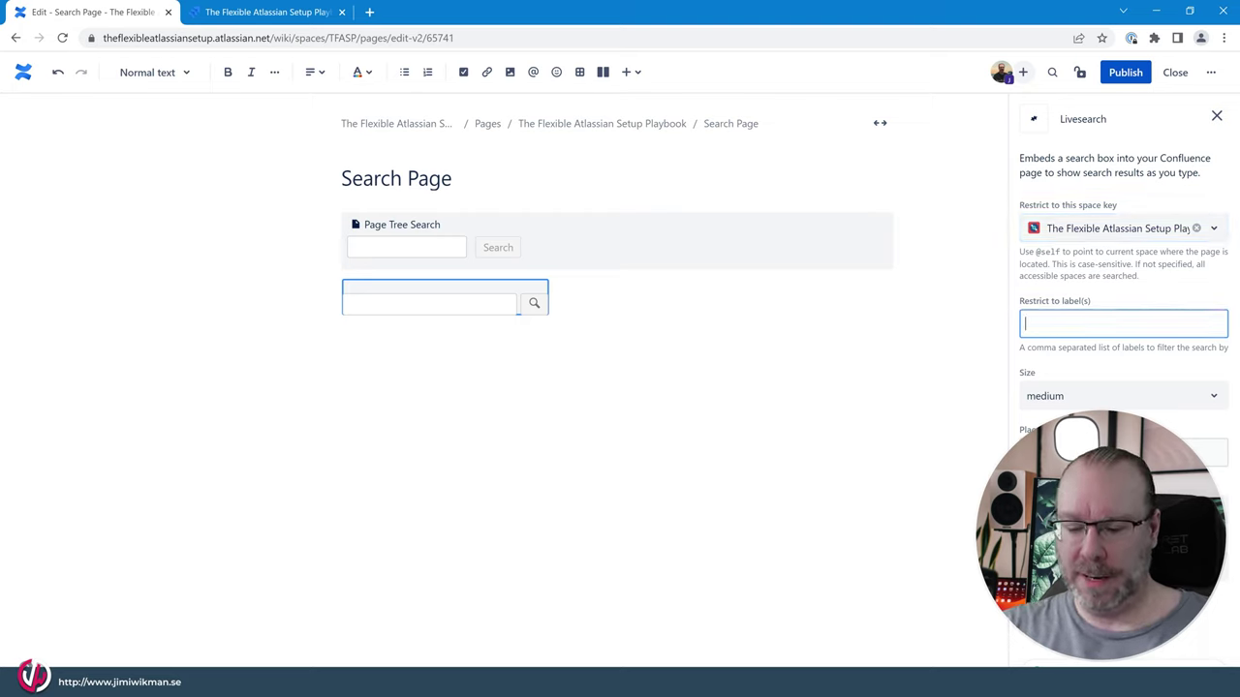
{"action": "type", "text": "page_"}
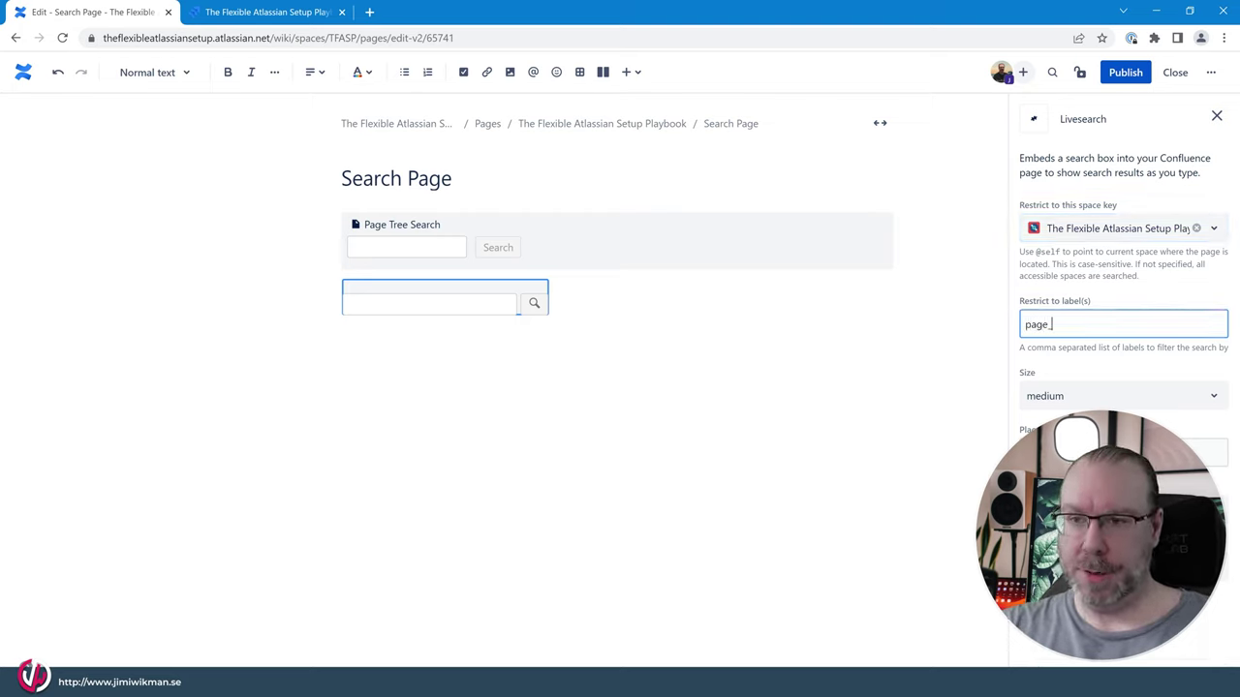
{"action": "type", "text": "properties"}
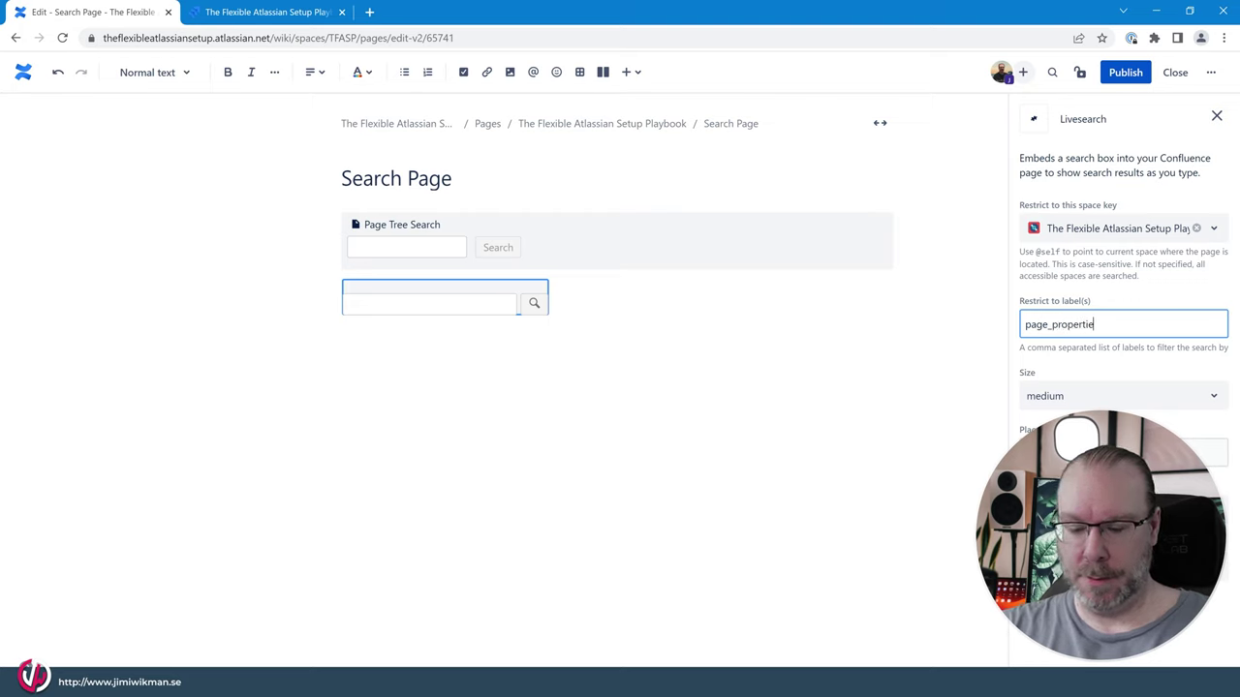
{"action": "left_click", "coordinate": [1074, 397]}
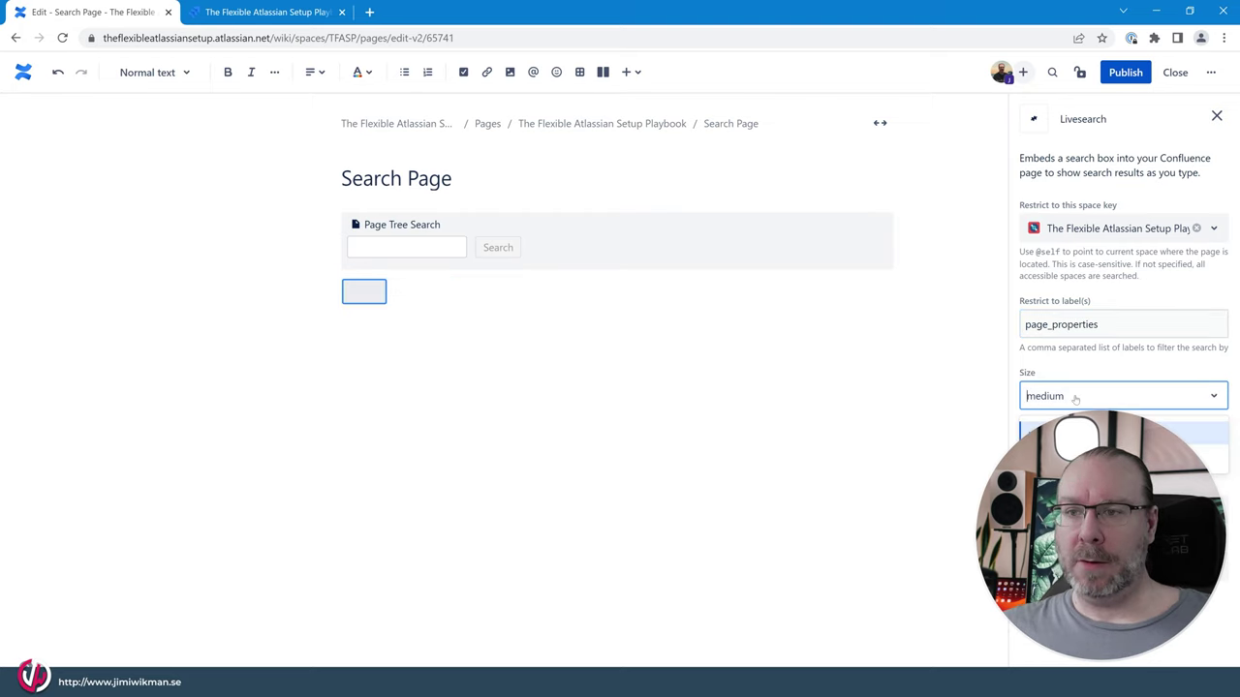
{"action": "left_click", "coordinate": [1114, 457]}
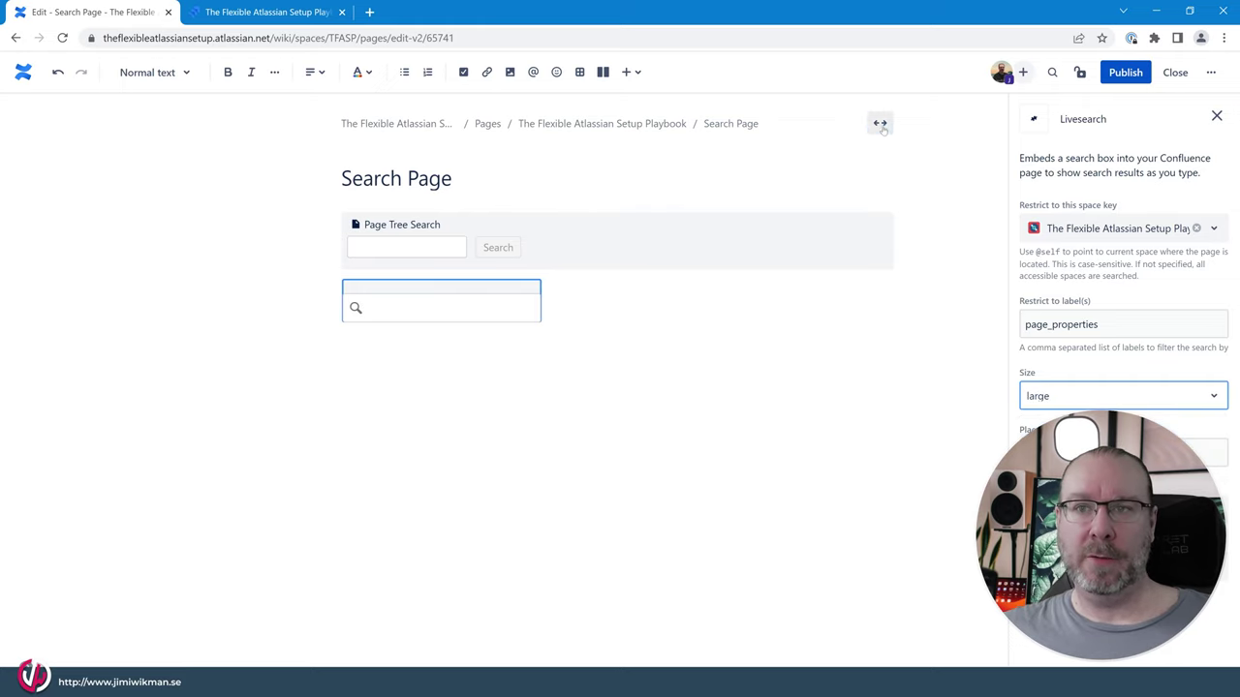
Switch the page to full width and reopen the Livesearch settings
{"action": "left_click", "coordinate": [875, 202]}
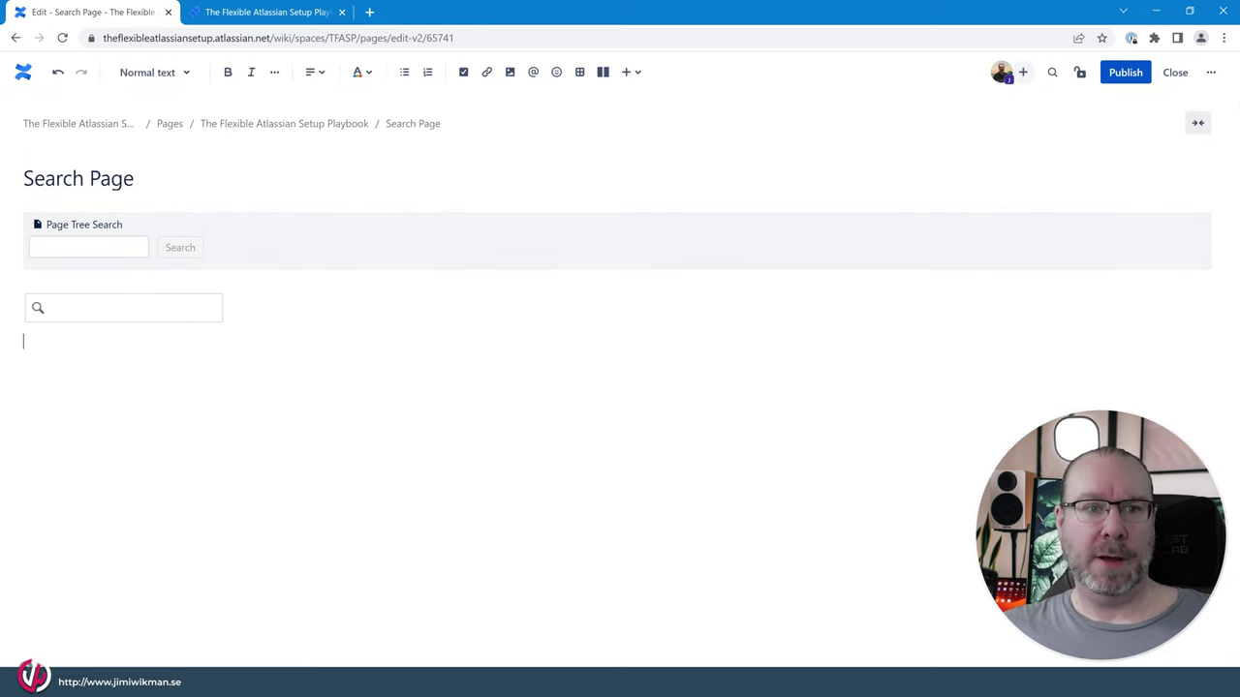
{"action": "left_click", "coordinate": [195, 288]}
{"action": "left_click", "coordinate": [109, 327]}
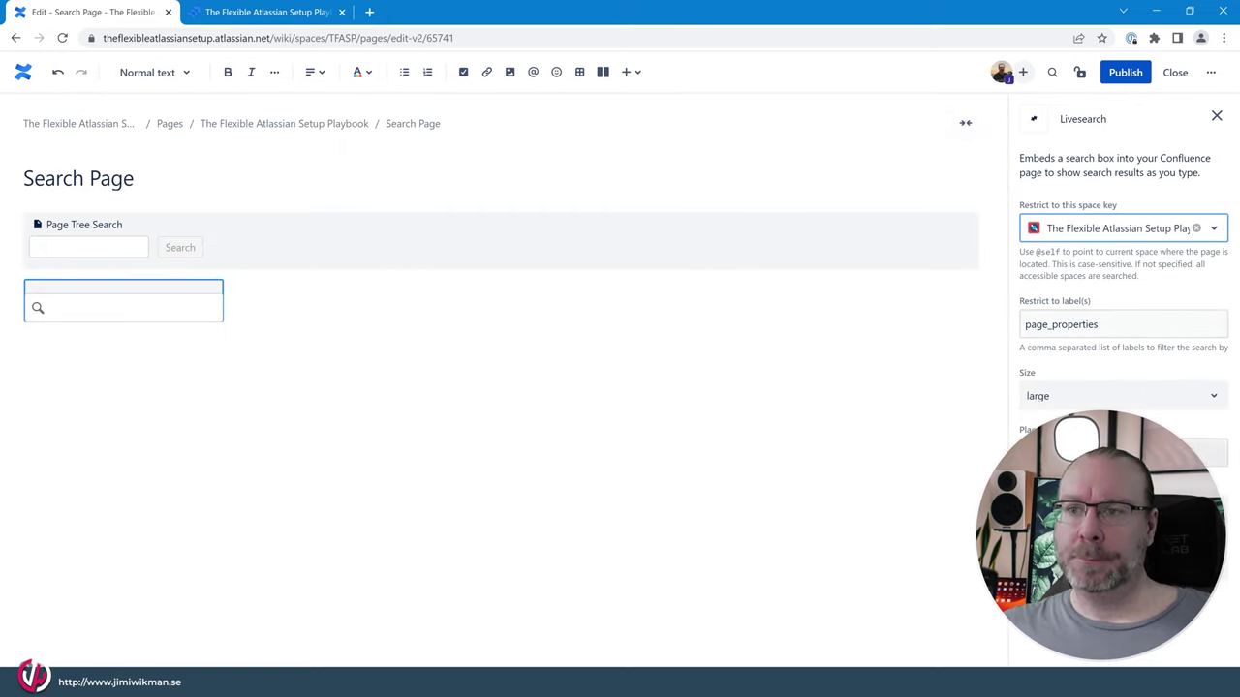
Paste 'Seach for Page Properties' as the Livesearch box's placeholder text
{"action": "left_click", "coordinate": [1215, 452]}
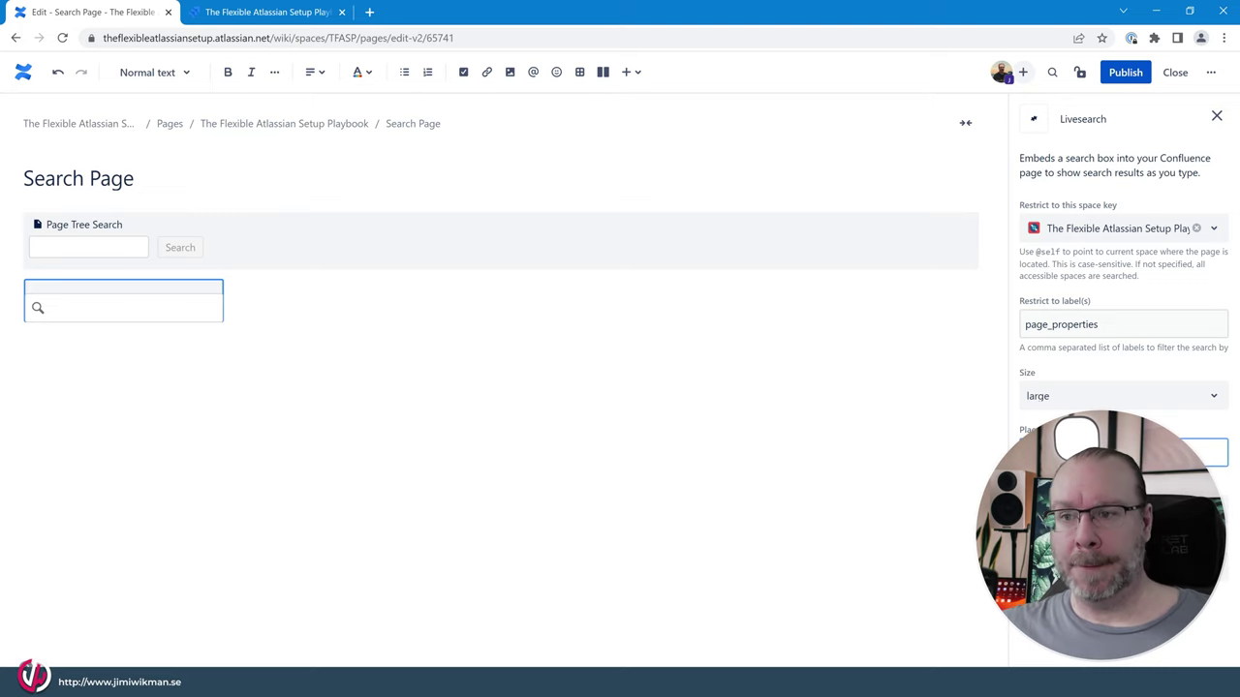
{"action": "type", "text": "Search for Page Properties"}
{"action": "key", "text": "Tab"}
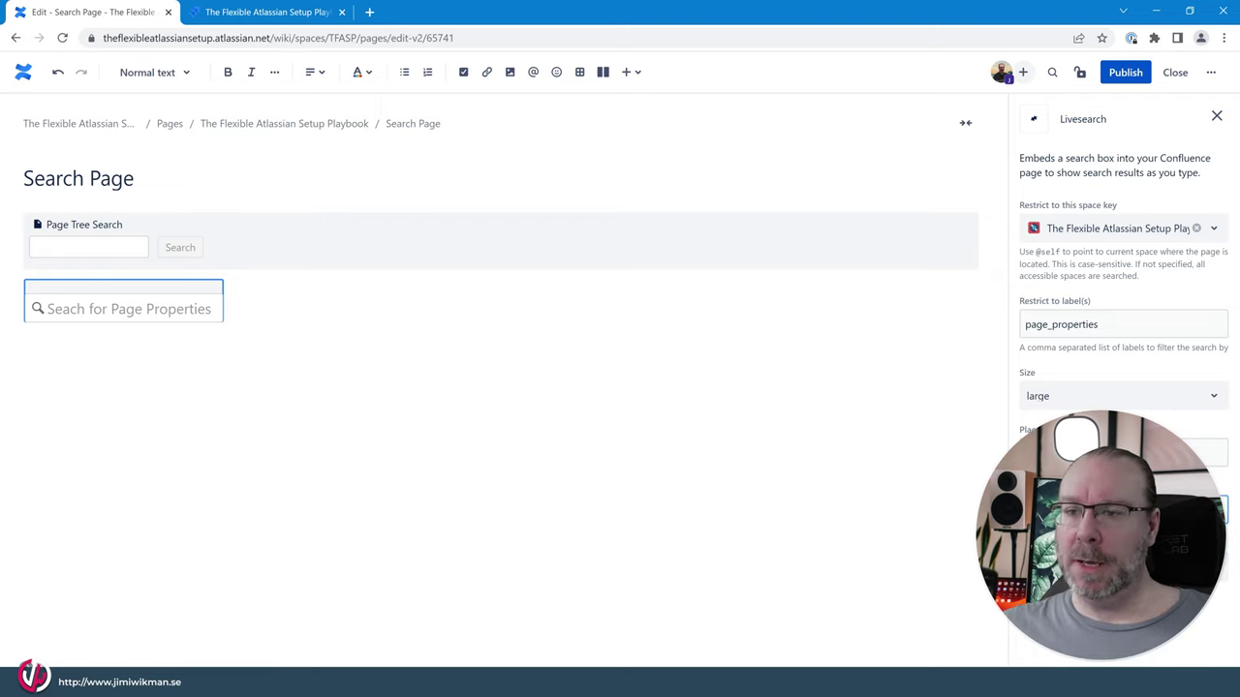
Pick options in the next two Livesearch search-setting dropdowns
{"action": "key", "text": "Down"}
{"action": "key", "text": "Down"}
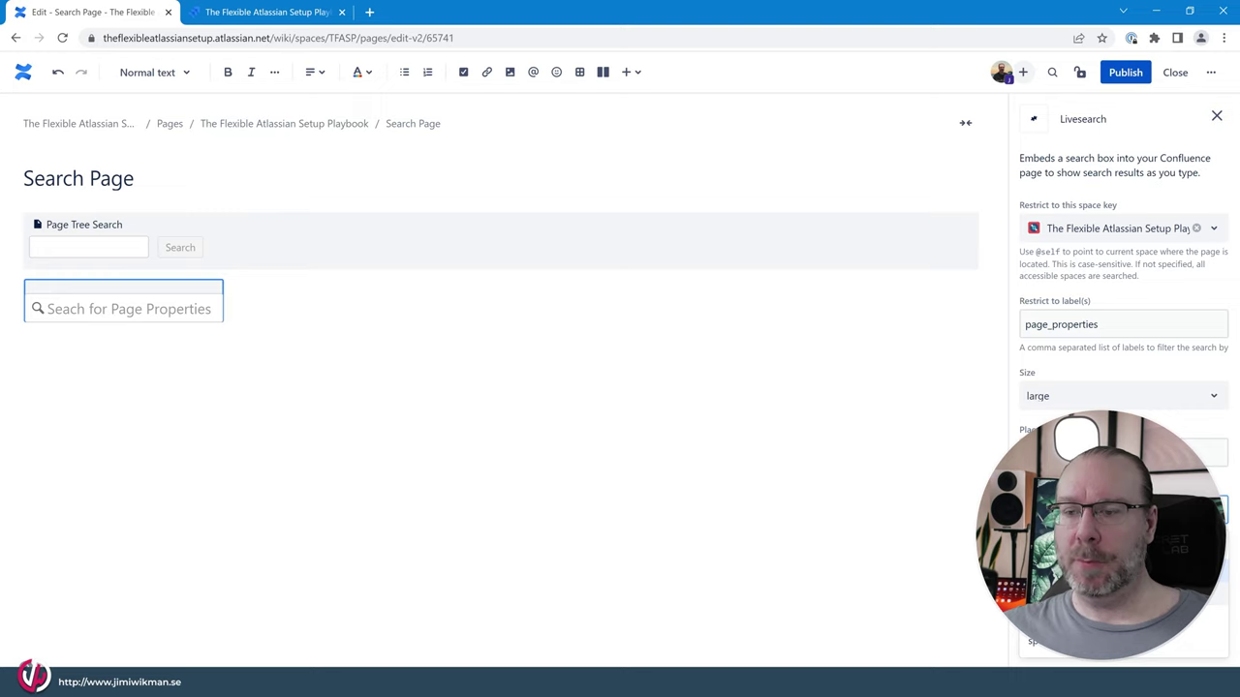
{"action": "key", "text": "Down"}
{"action": "key", "text": "Down"}
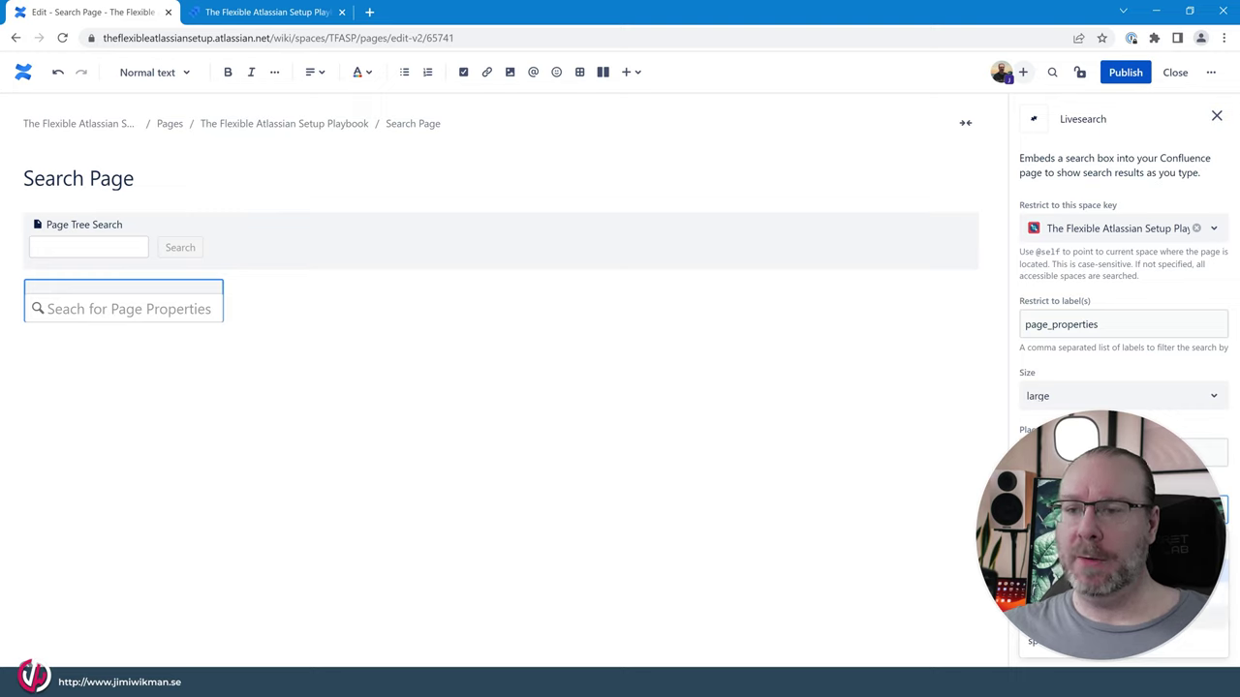
{"action": "key", "text": "Down"}
{"action": "key", "text": "Down"}
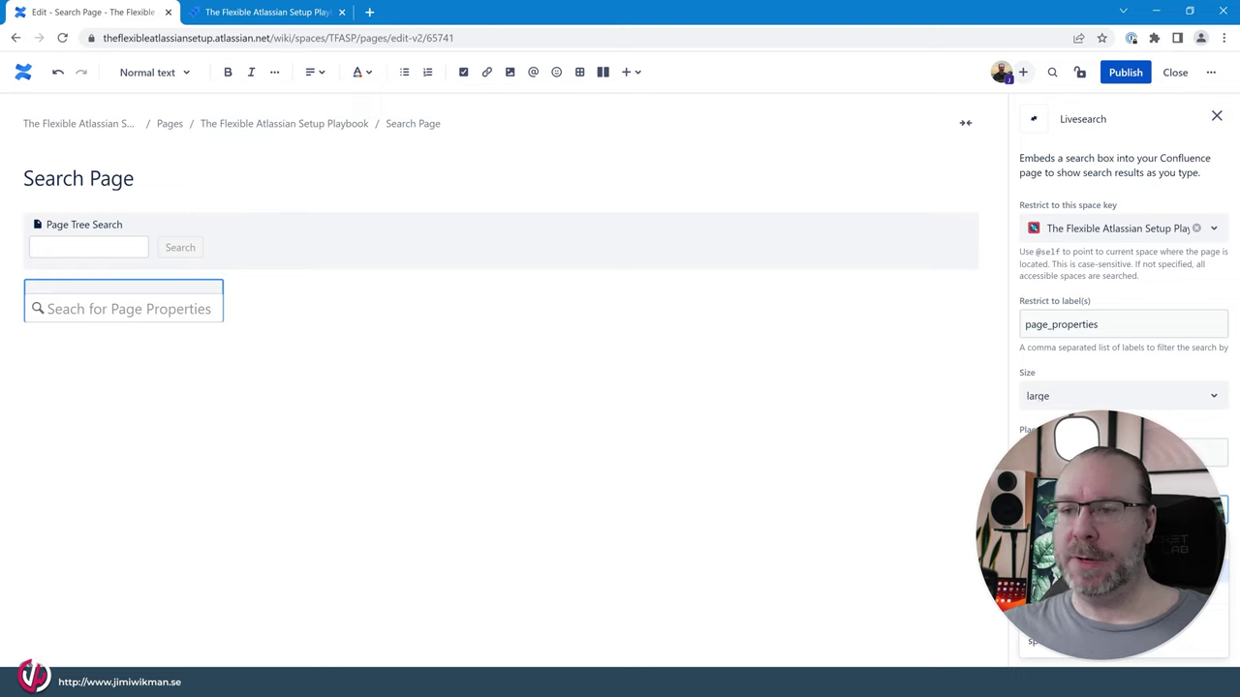
{"action": "key", "text": "Return"}
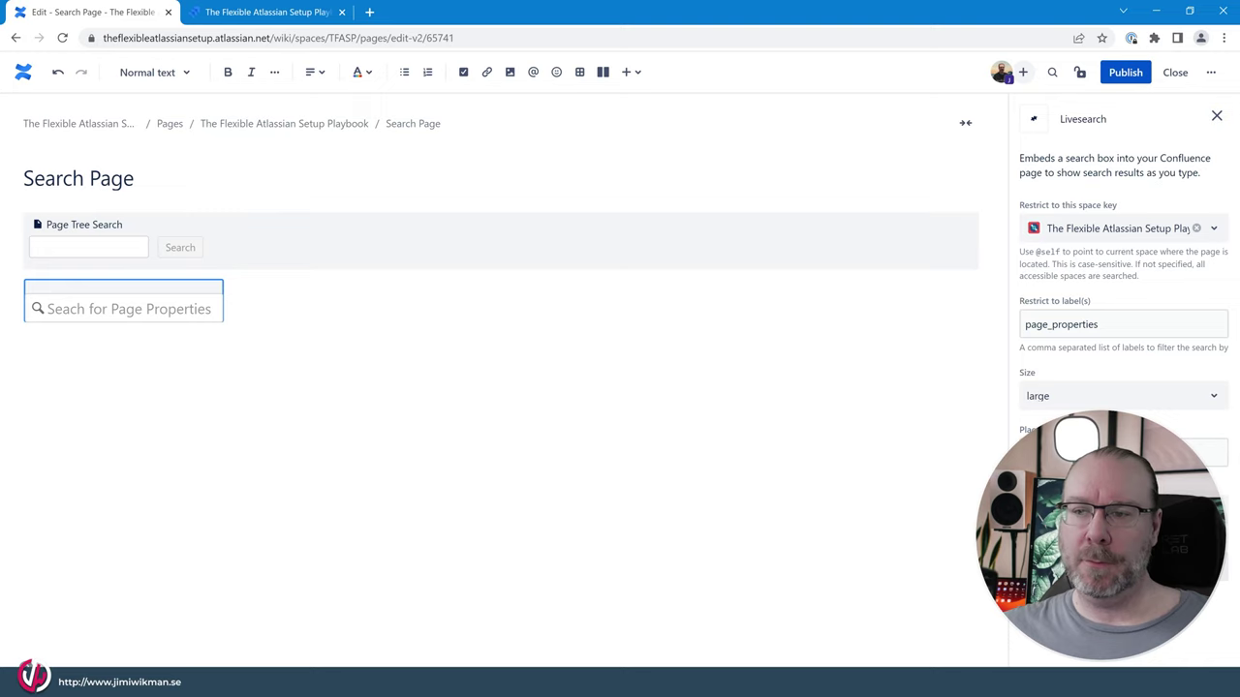
{"action": "key", "text": "Tab"}
{"action": "key", "text": "Down"}
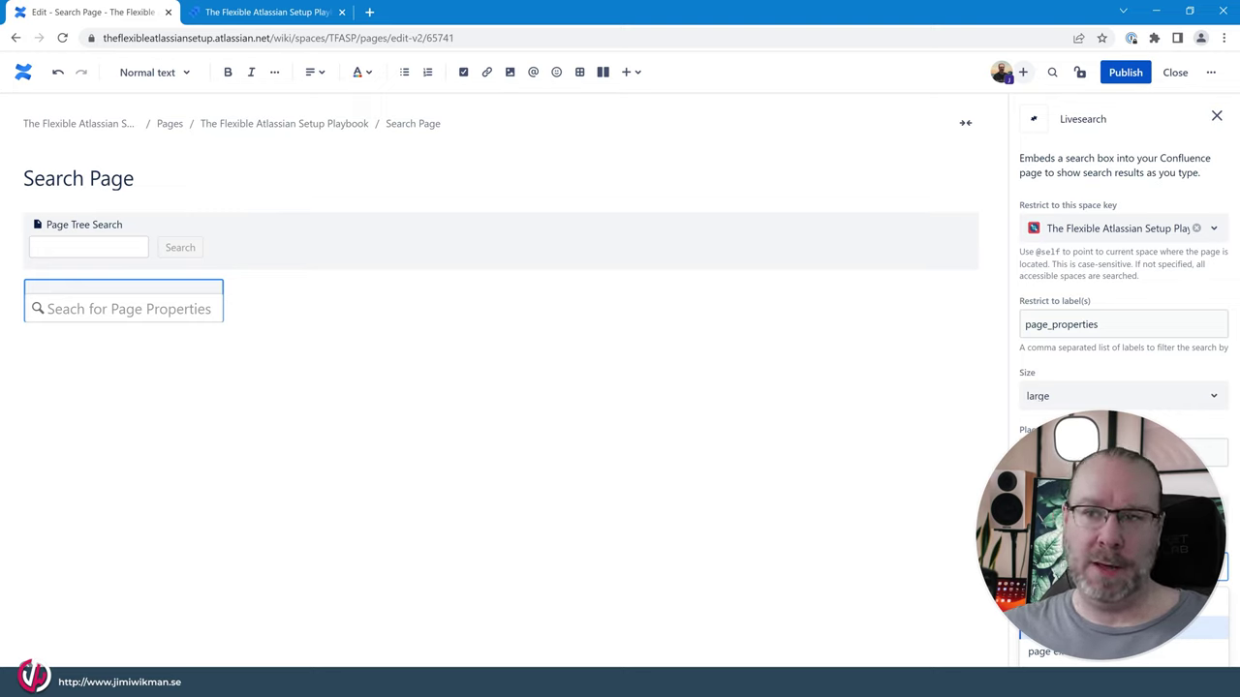
{"action": "key", "text": "Down"}
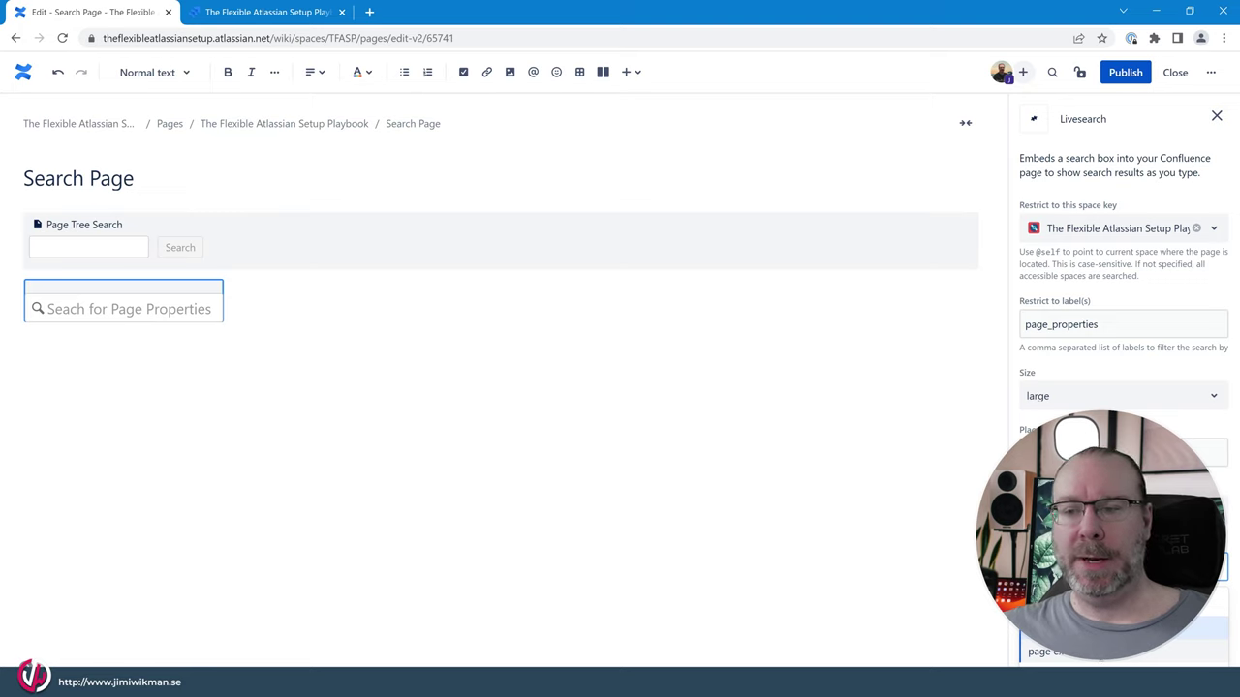
{"action": "key", "text": "Return"}
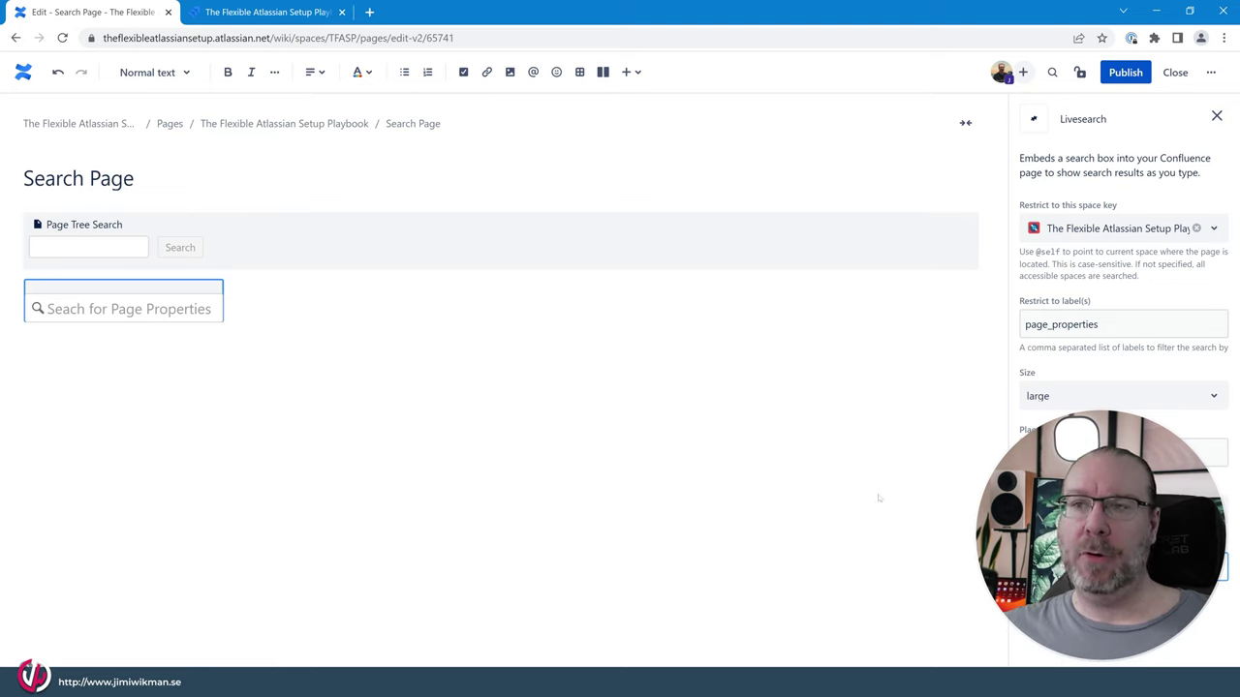
Publish Search Page, test a 'status' query in the Livesearch box, then return to editing
{"action": "left_click", "coordinate": [1125, 72]}
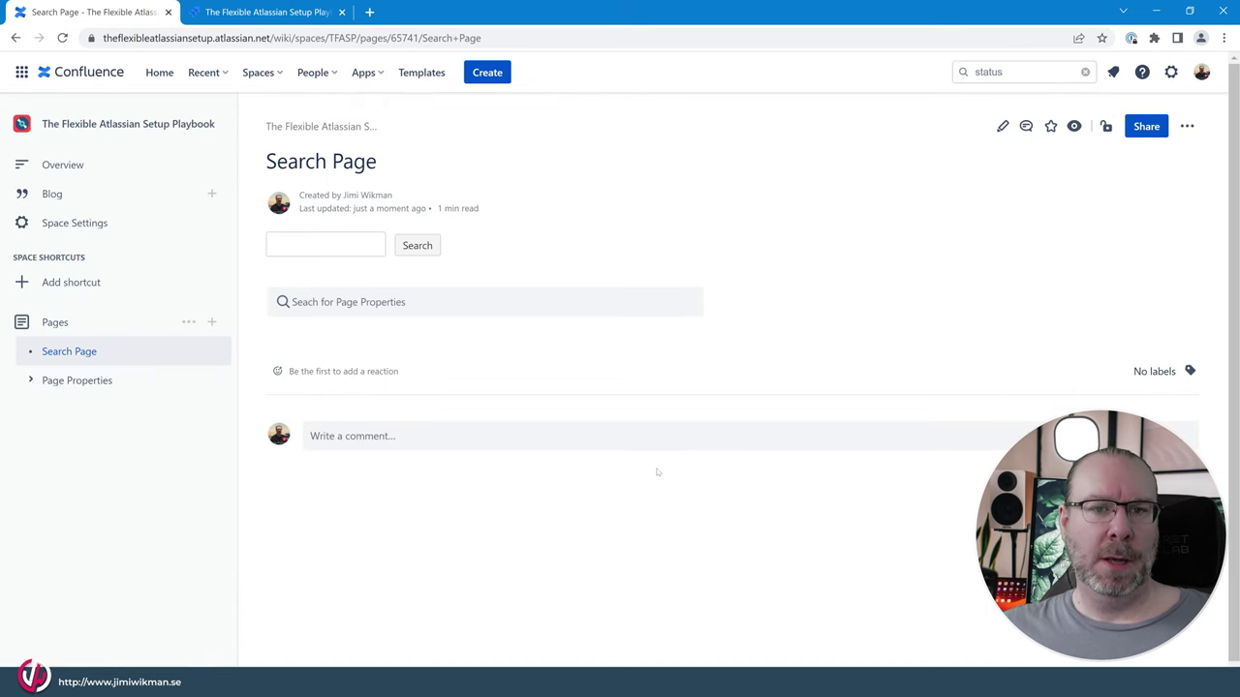
{"action": "left_click", "coordinate": [635, 310]}
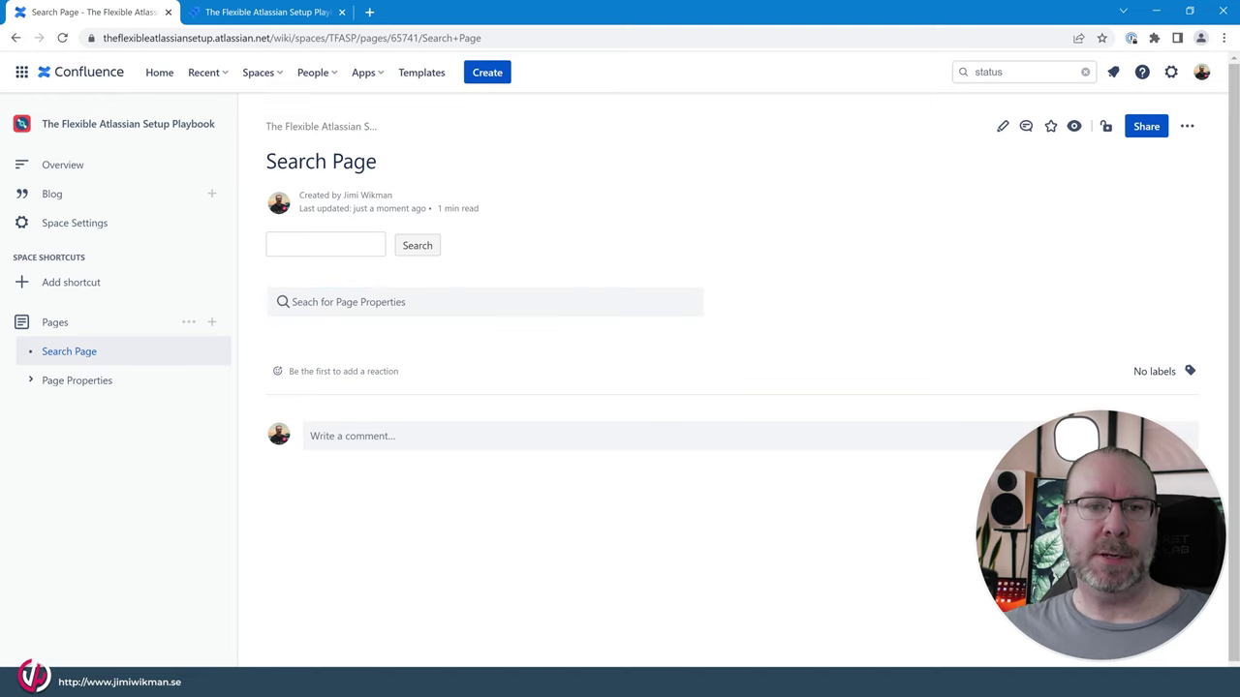
{"action": "left_click", "coordinate": [446, 308]}
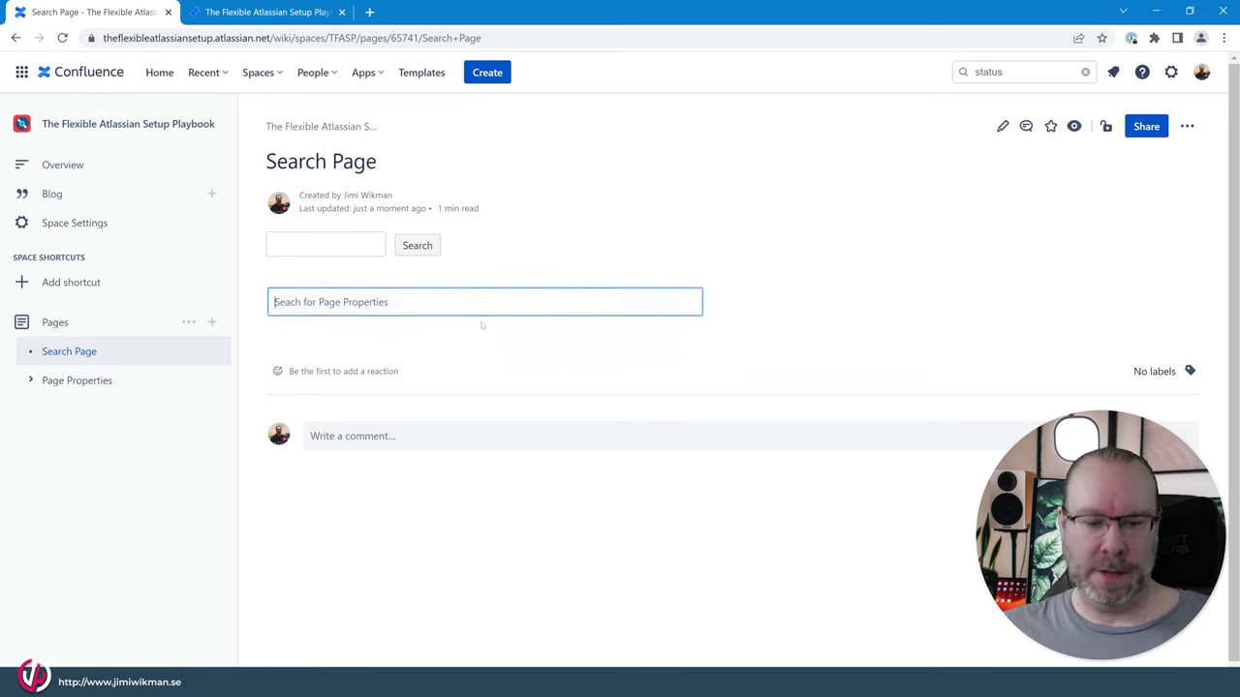
{"action": "type", "text": "stat"}
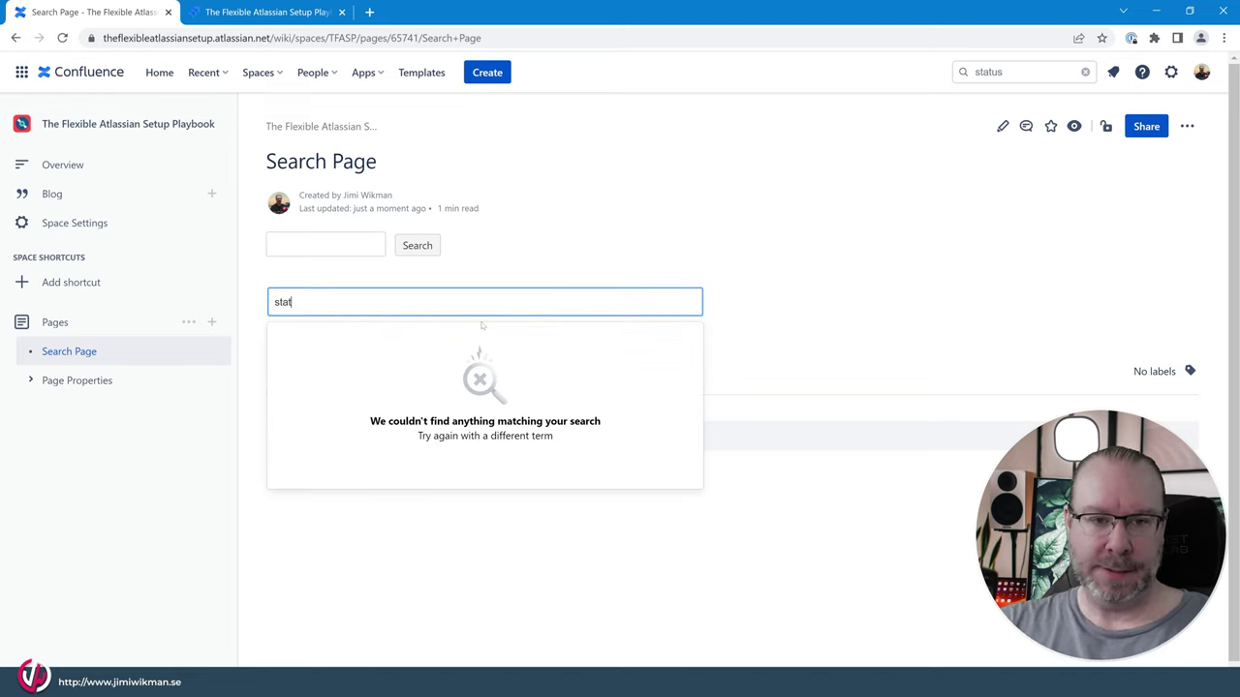
{"action": "type", "text": "us"}
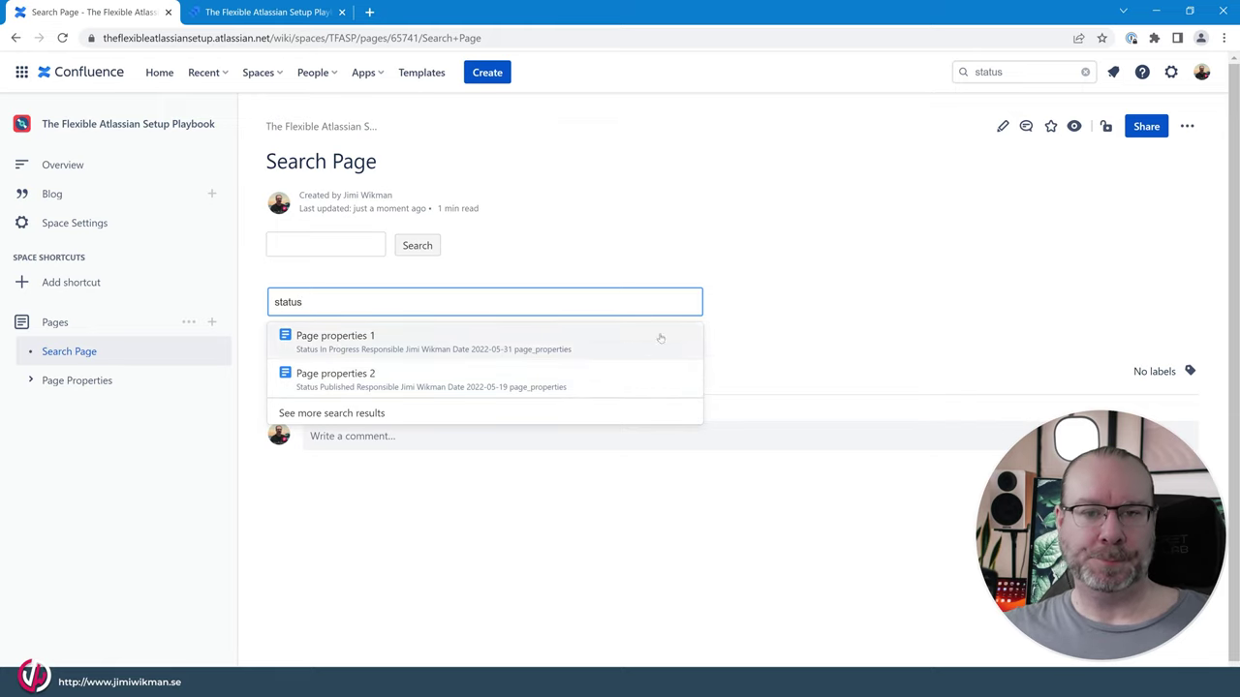
{"action": "left_click", "coordinate": [1003, 127]}
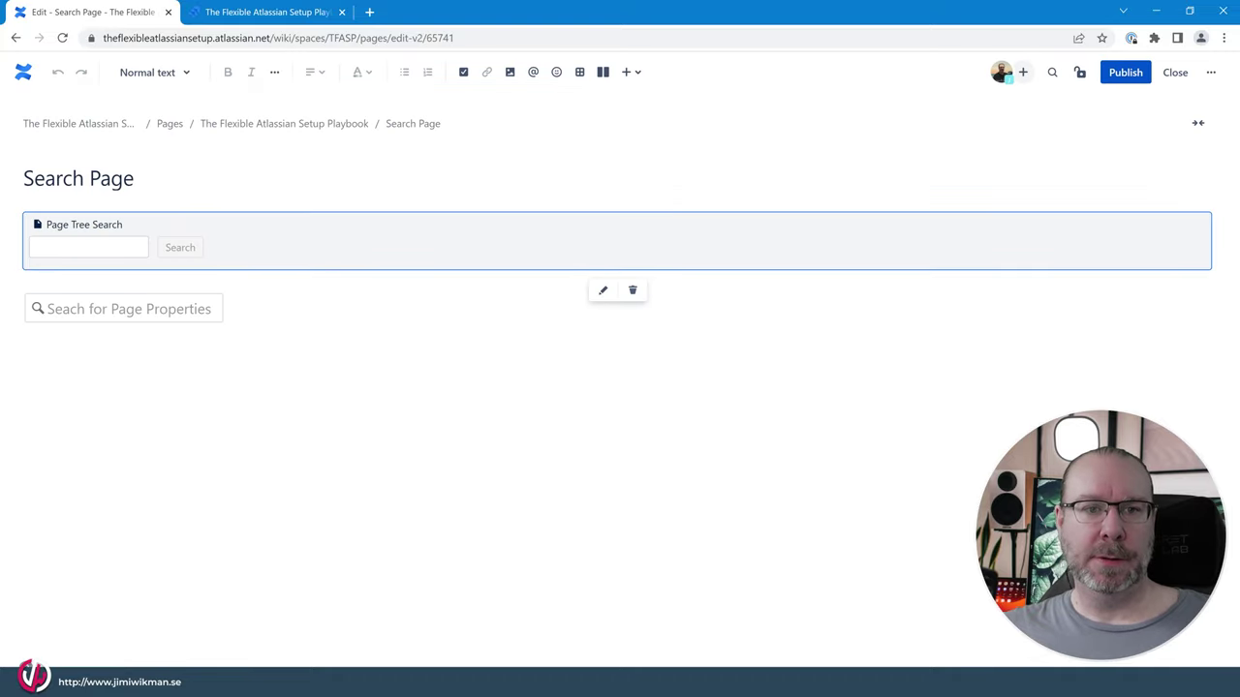
Republish Search Page and search 'page' in Livesearch to see Page properties 1 and 2
{"action": "left_click", "coordinate": [123, 308]}
{"action": "left_click", "coordinate": [109, 327]}
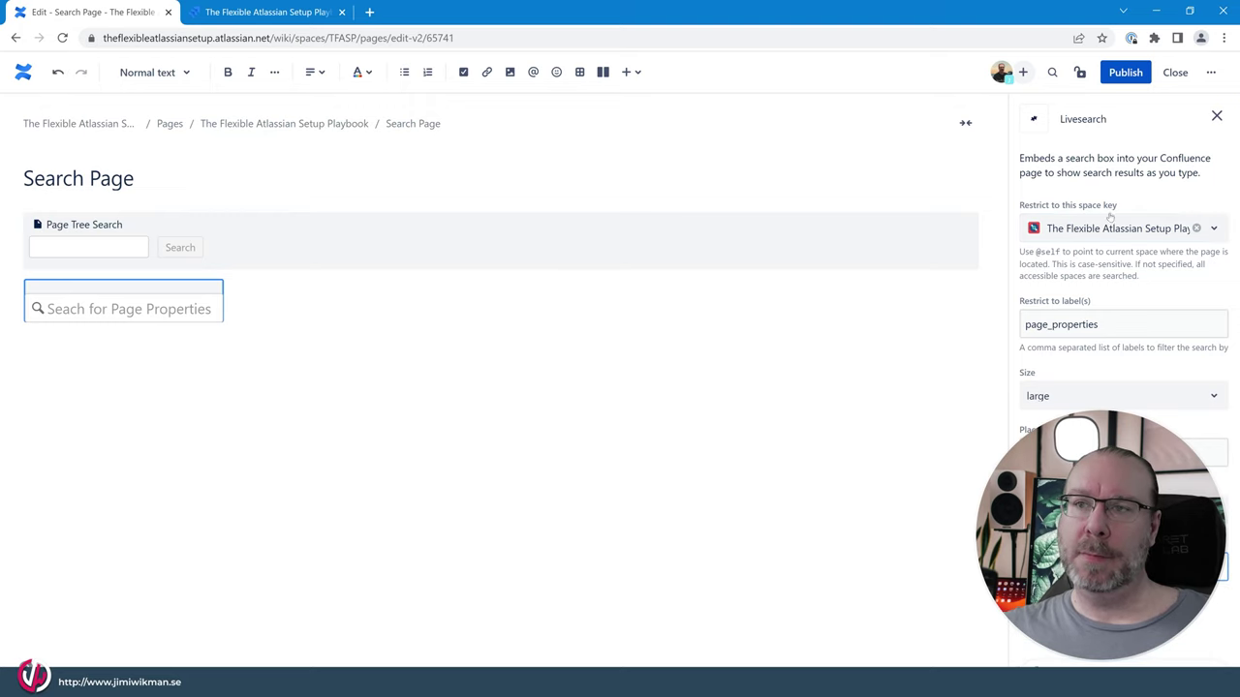
{"action": "left_click", "coordinate": [1126, 71]}
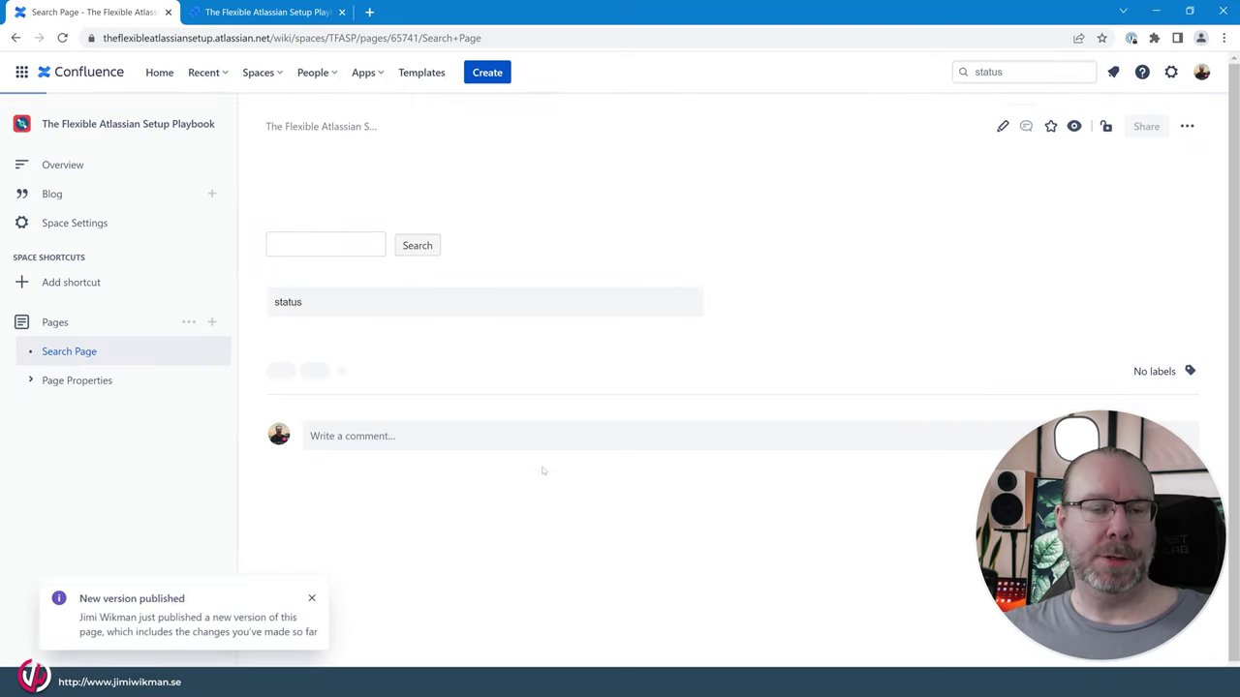
{"action": "left_click", "coordinate": [324, 305]}
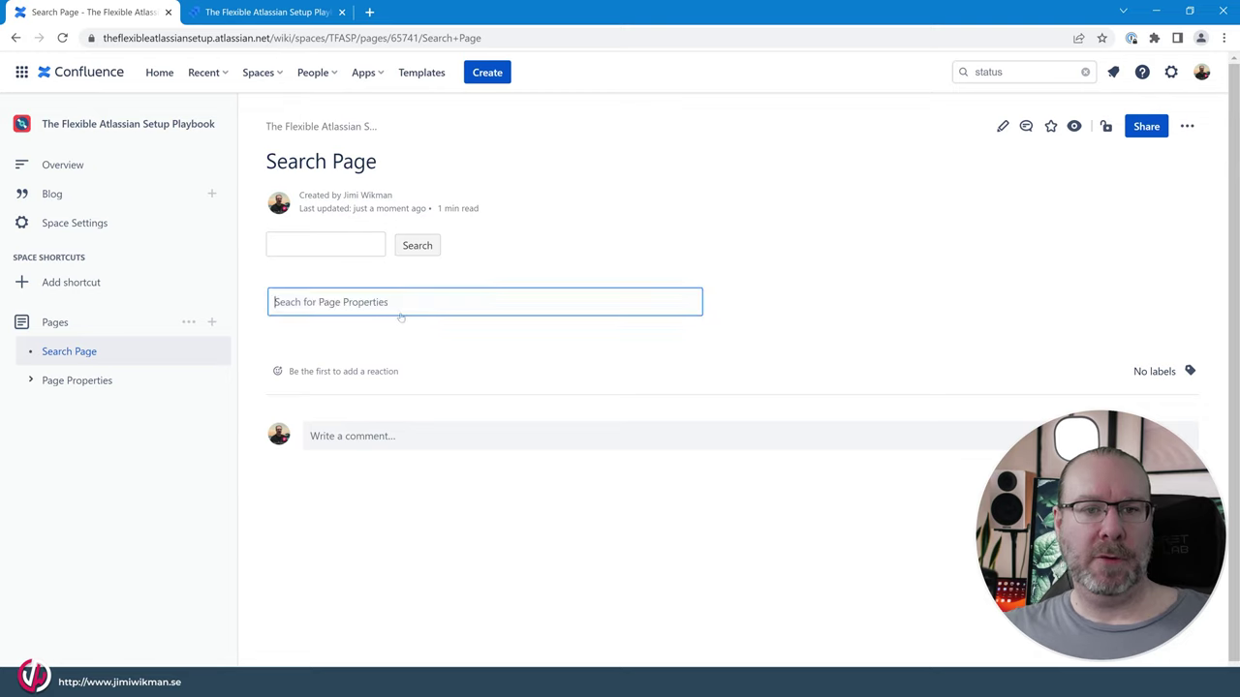
{"action": "type", "text": "page"}
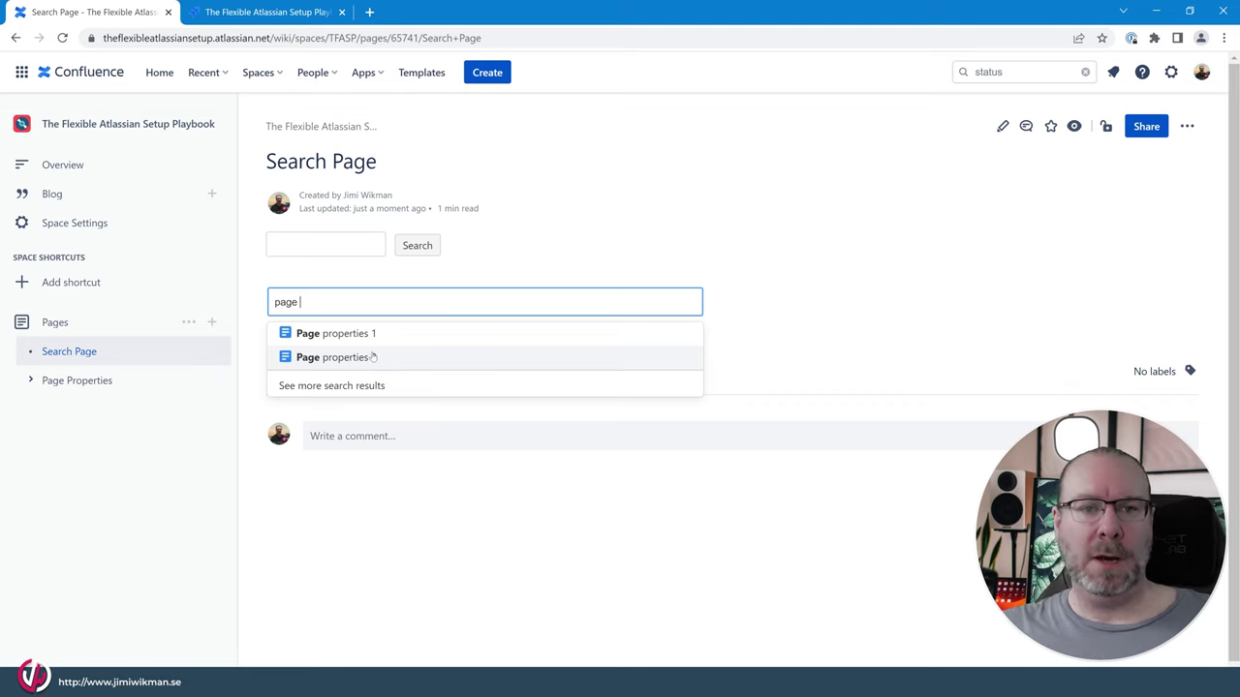
Expand Page Properties in the sidebar tree to list its children, then dismiss the 'page' search results
{"action": "left_click", "coordinate": [30, 381]}
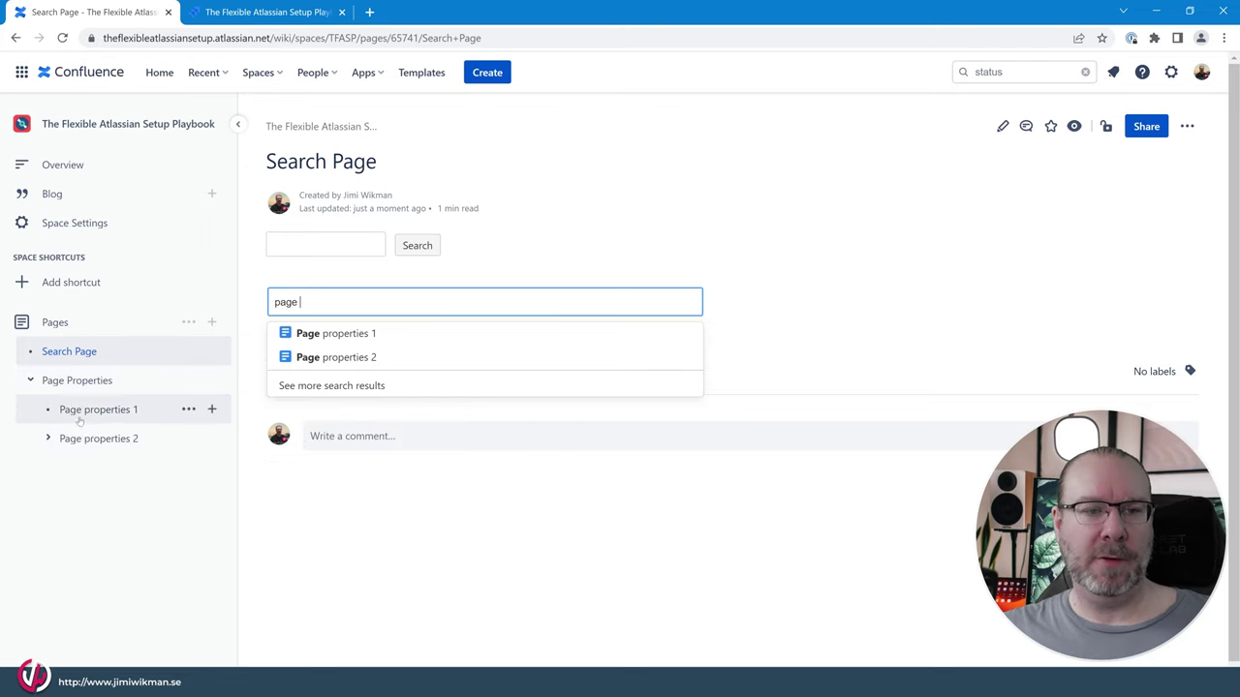
{"action": "left_click", "coordinate": [325, 245]}
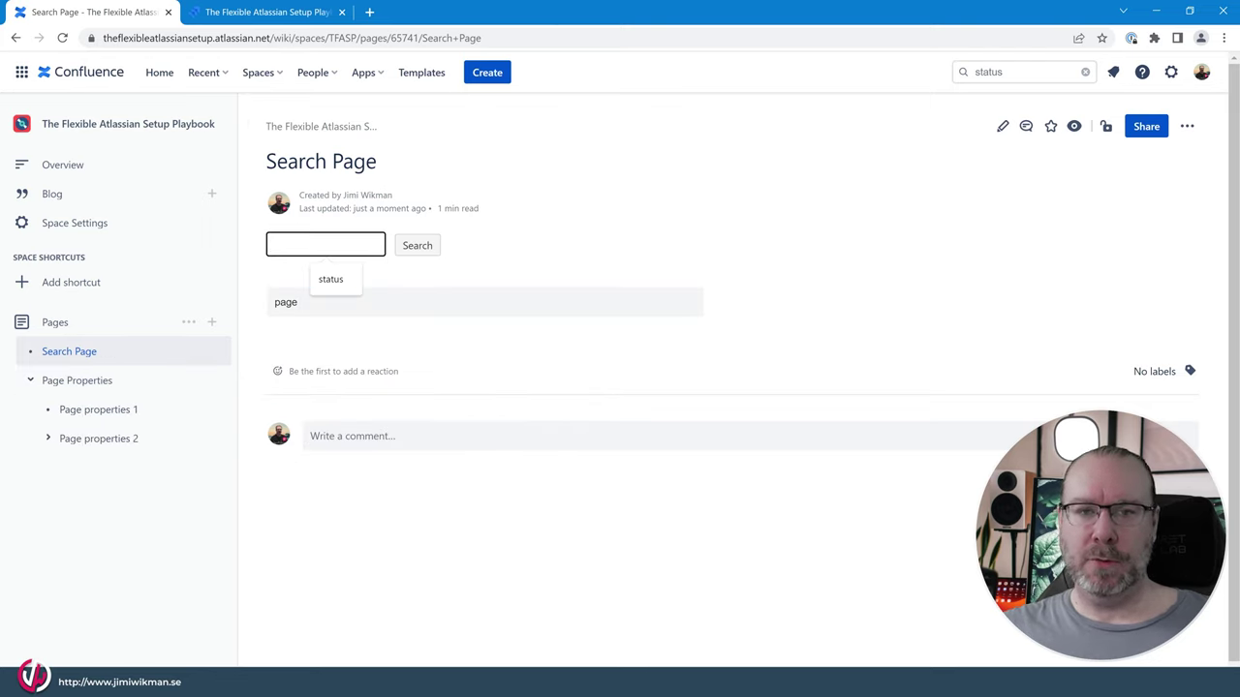
{"action": "left_click", "coordinate": [381, 304]}
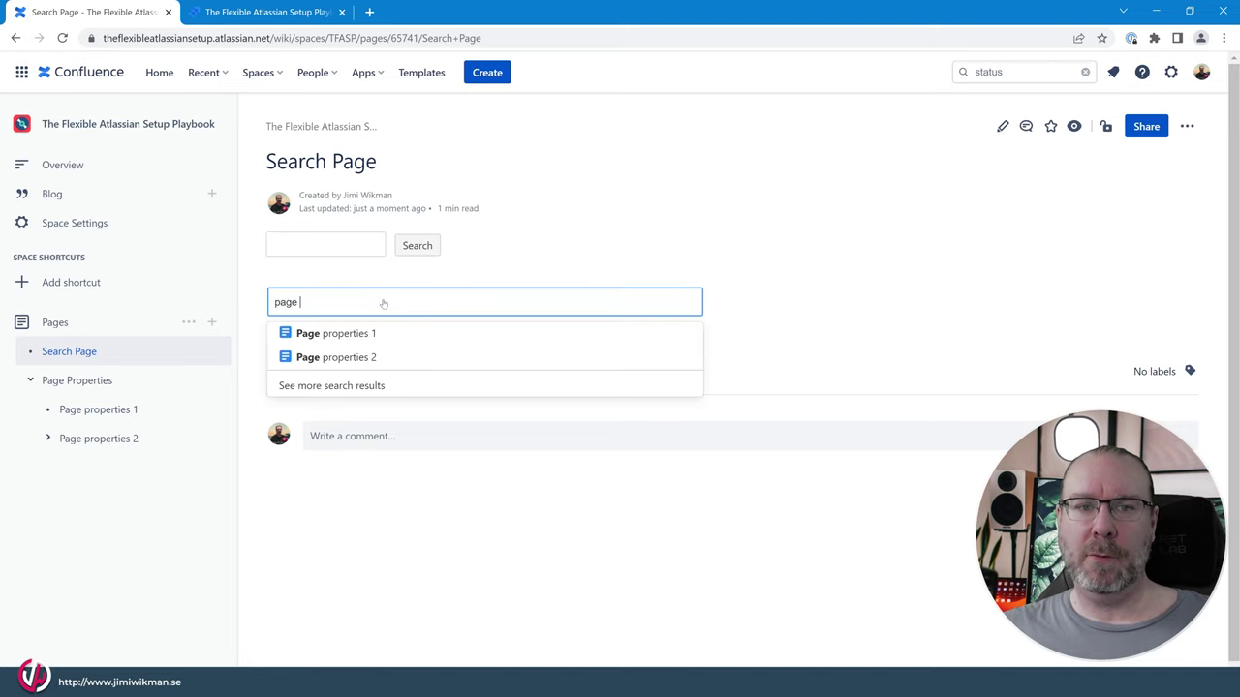
{"action": "left_click", "coordinate": [856, 301]}
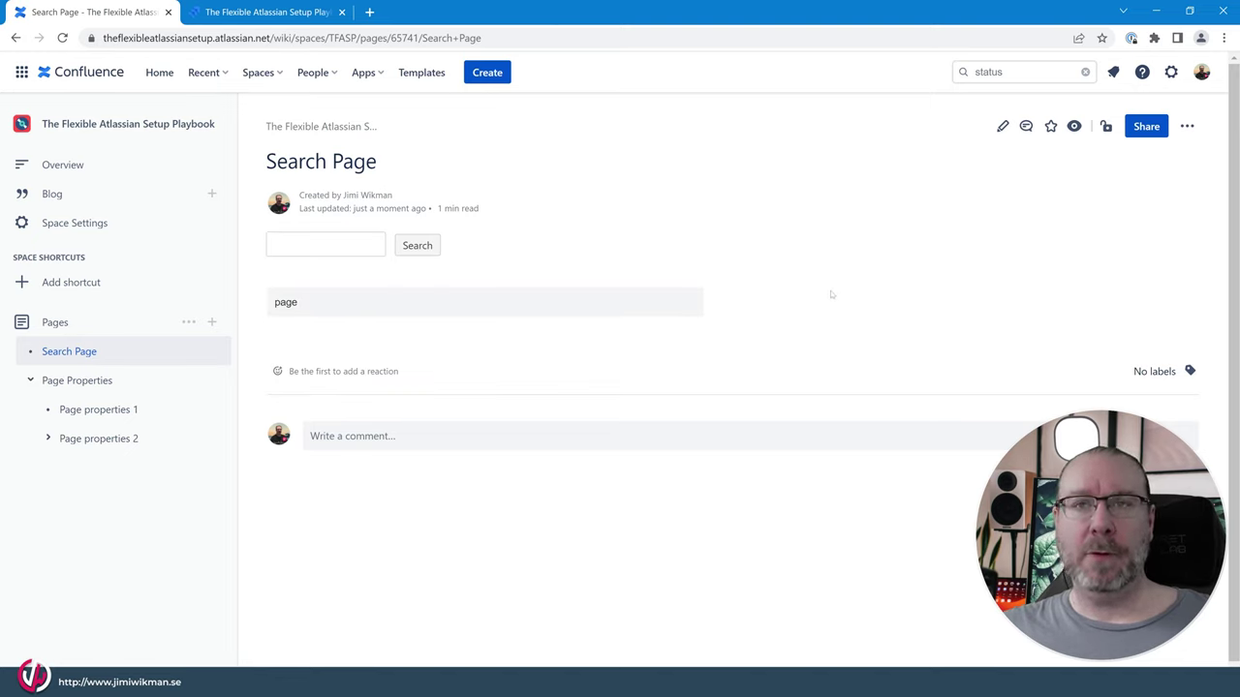